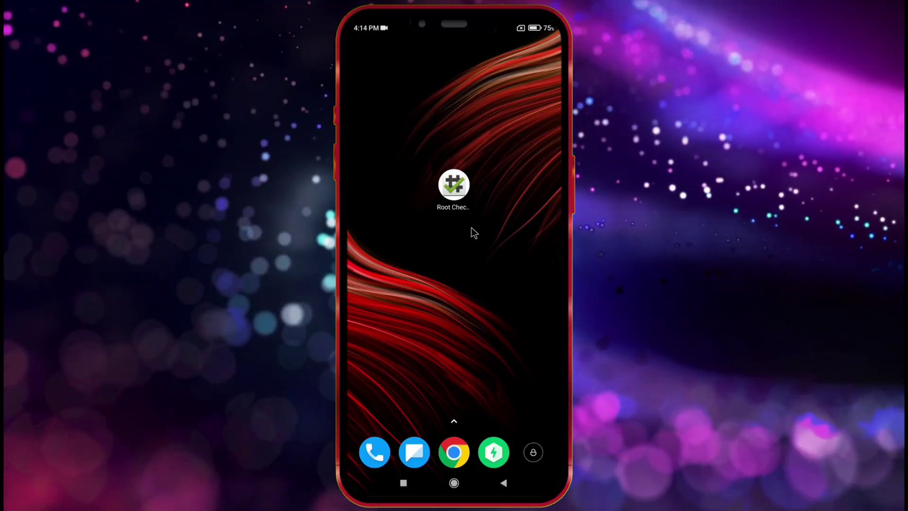
# - Launch Root Checker Basic and verify root, which reports root is not properly installed
pyautogui.click(459, 193)
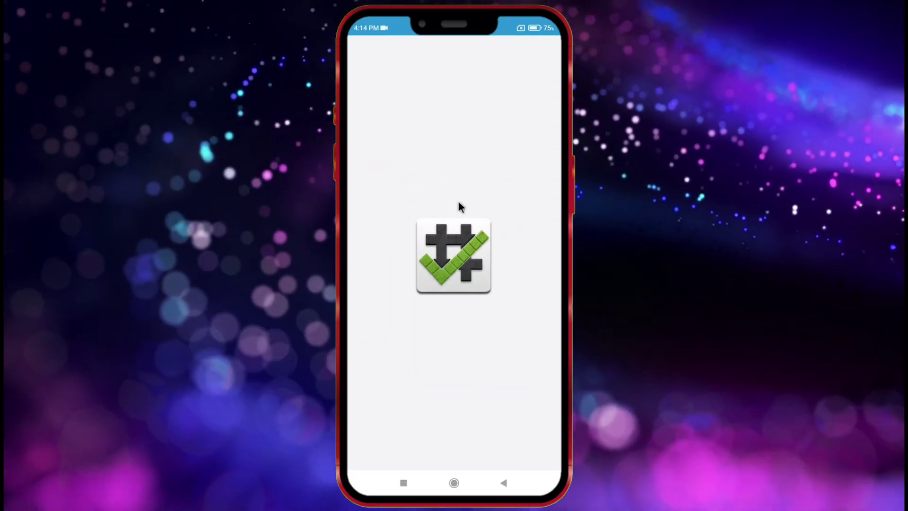
pyautogui.click(487, 167)
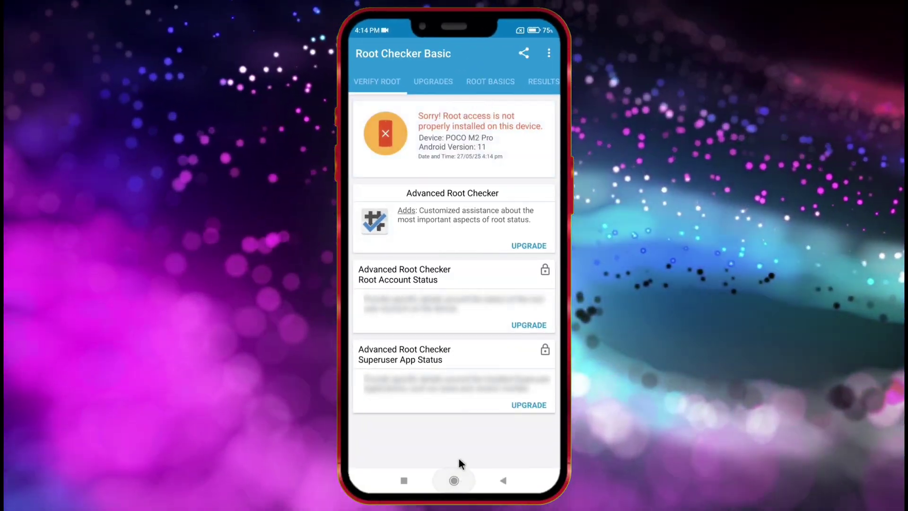
# - Open Settings from the control centre and view About phone's Android version, confirming MIUI Global 12.5.6
pyautogui.click(454, 481)
pyautogui.moveTo(534, 29); pyautogui.dragTo(538, 88)
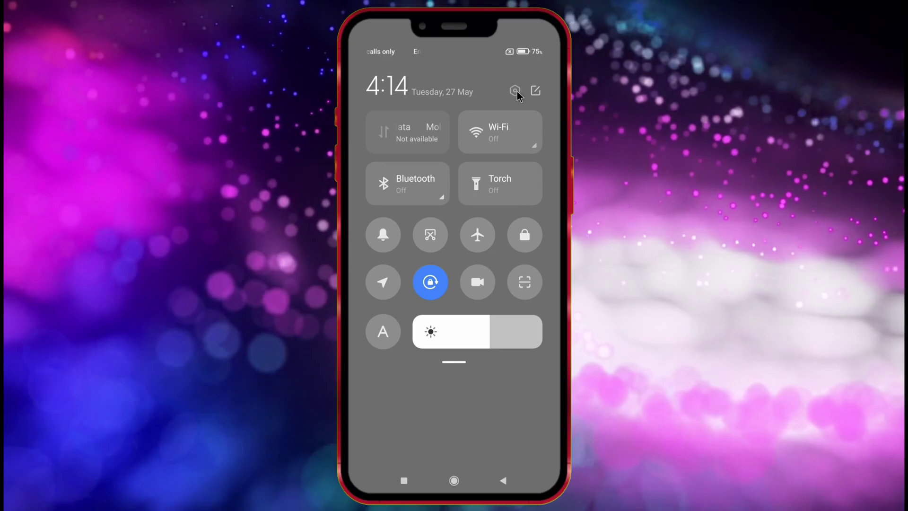
pyautogui.click(515, 91)
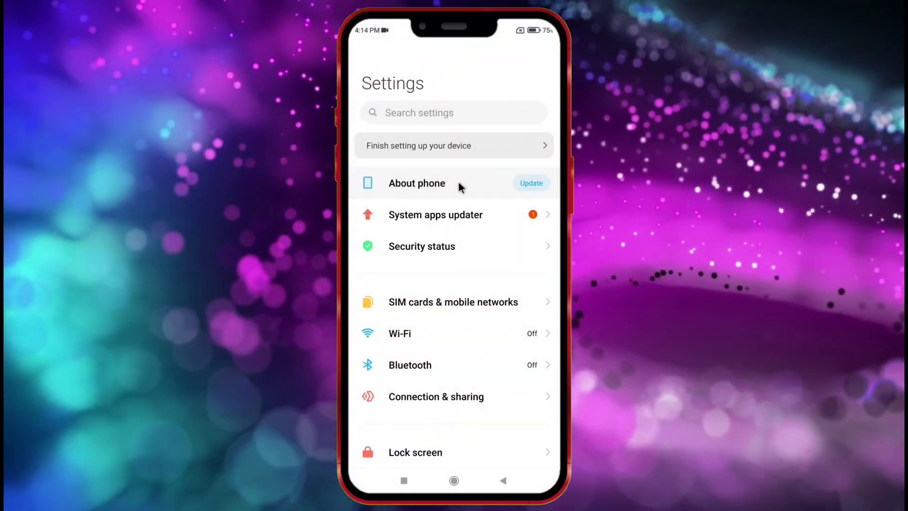
pyautogui.click(459, 182)
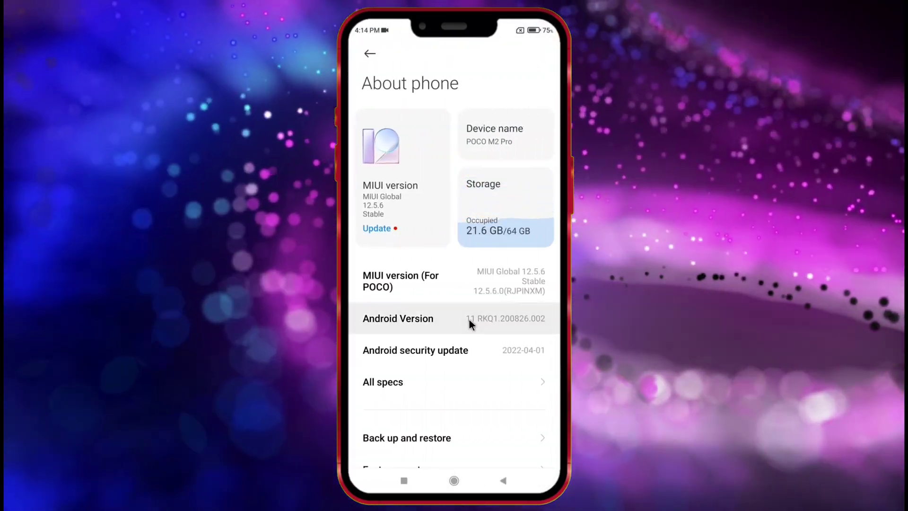
pyautogui.click(469, 319)
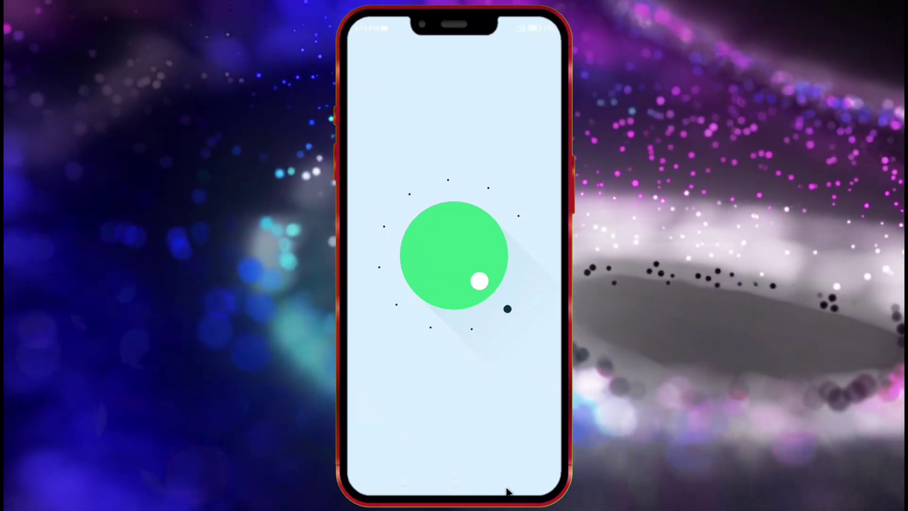
pyautogui.click(503, 483)
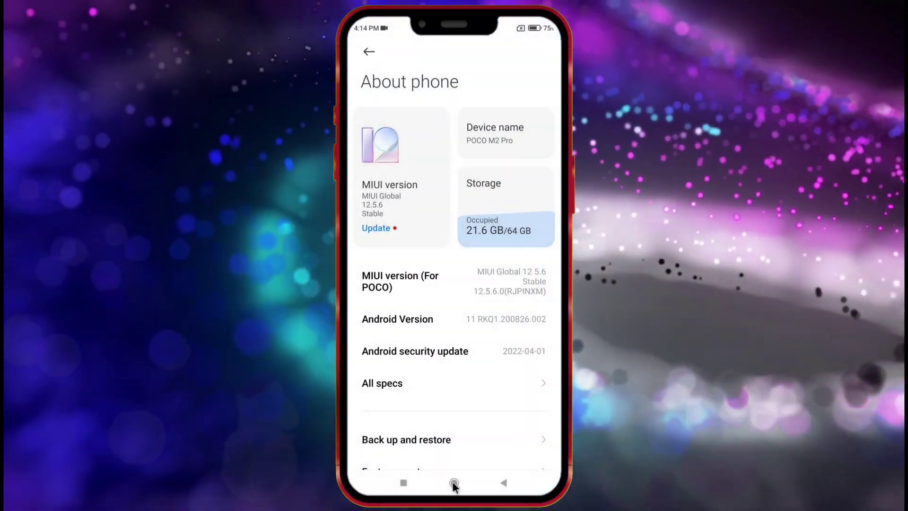
# - Return to File Manager, install Game Guardian No Root.apk and launch GameGuardian
pyautogui.click(454, 483)
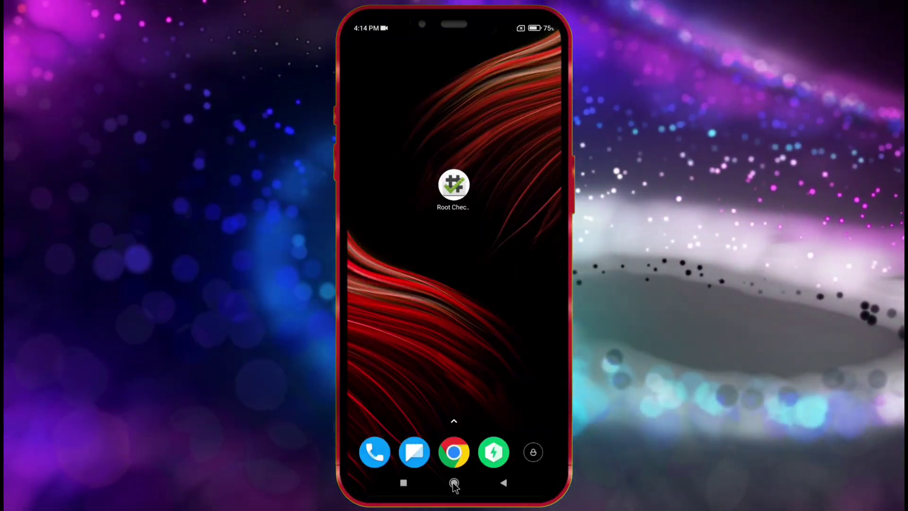
pyautogui.click(404, 482)
pyautogui.click(394, 275)
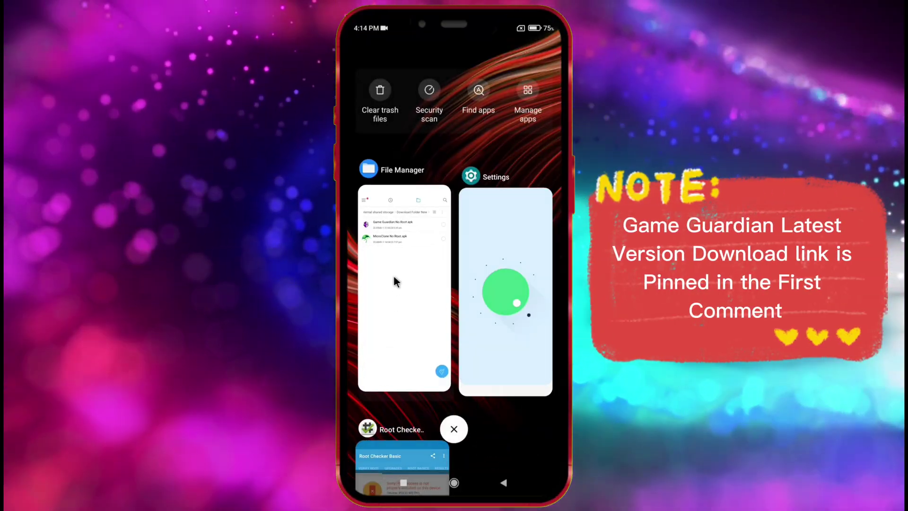
pyautogui.click(442, 115)
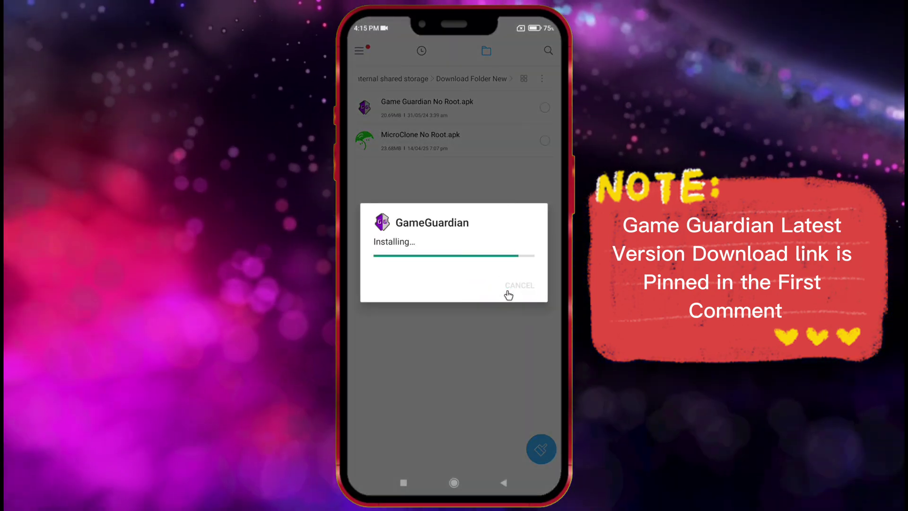
pyautogui.click(519, 295)
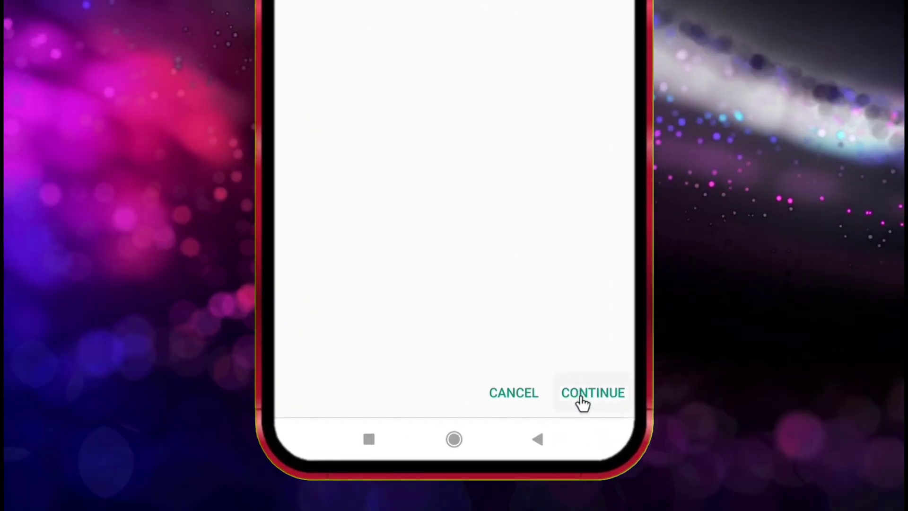
# - Grant GameGuardian file access, dismiss the compatibility warning and choose the default install mode
pyautogui.click(583, 404)
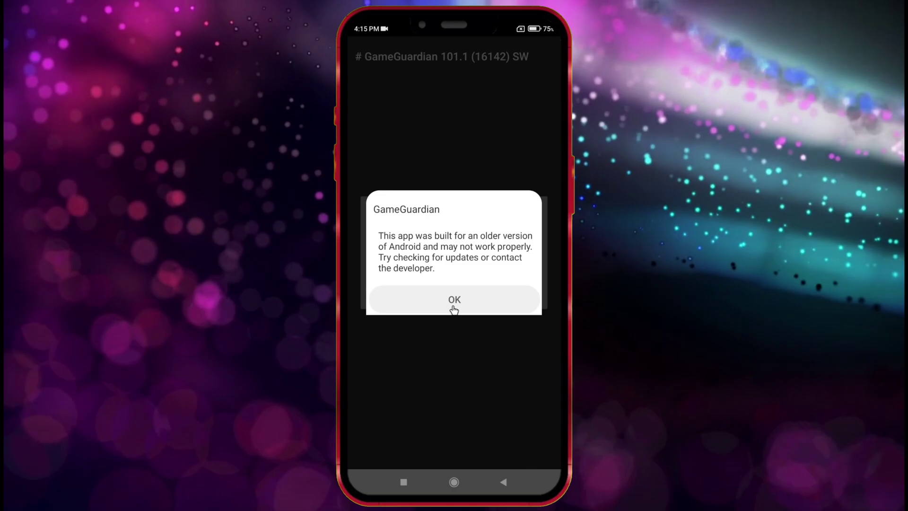
pyautogui.click(451, 307)
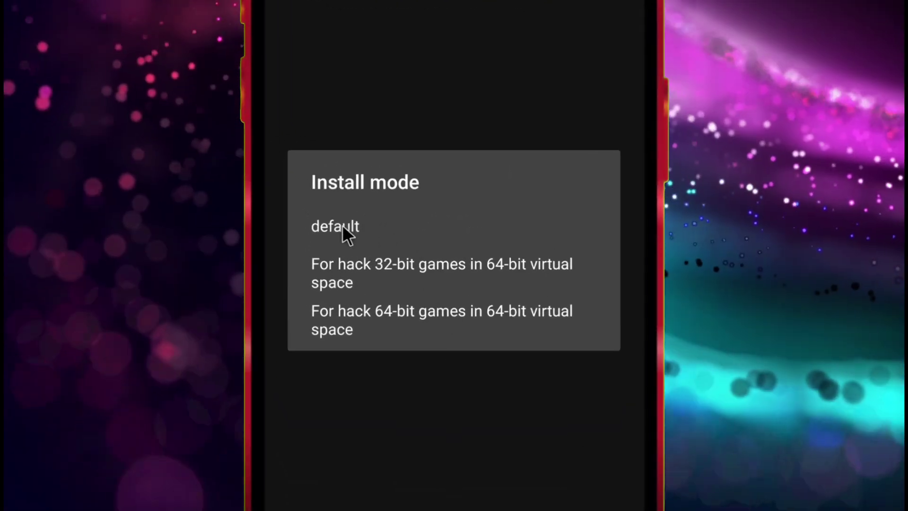
pyautogui.click(357, 236)
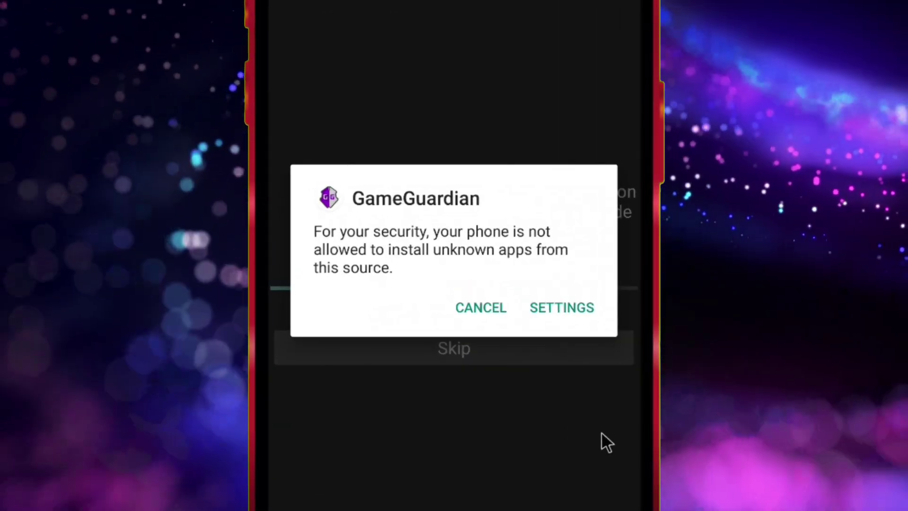
# - Allow installing unknown apps from this source, acknowledging the risks, and return to the install dialog
pyautogui.click(558, 308)
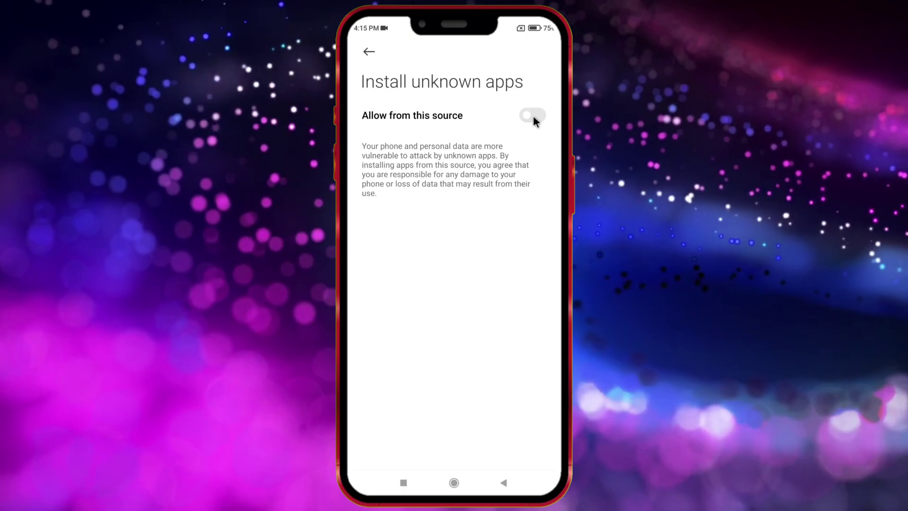
pyautogui.click(532, 116)
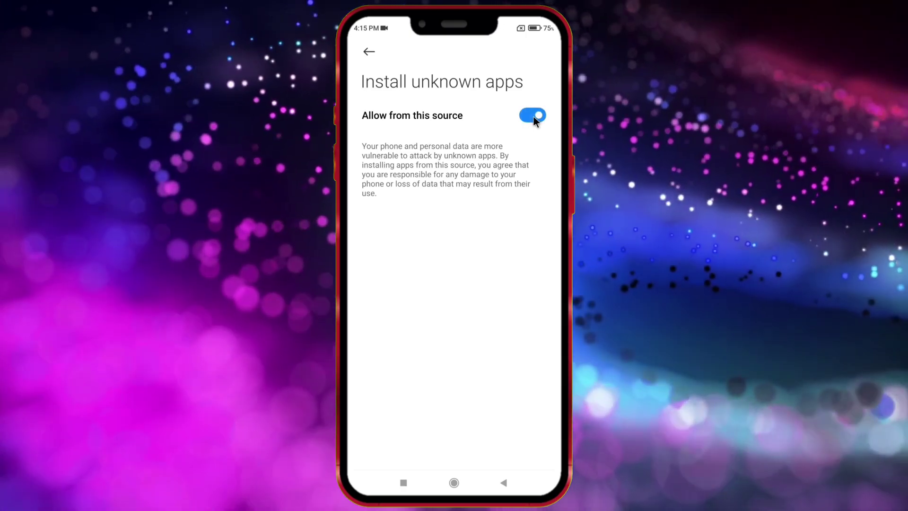
pyautogui.click(377, 379)
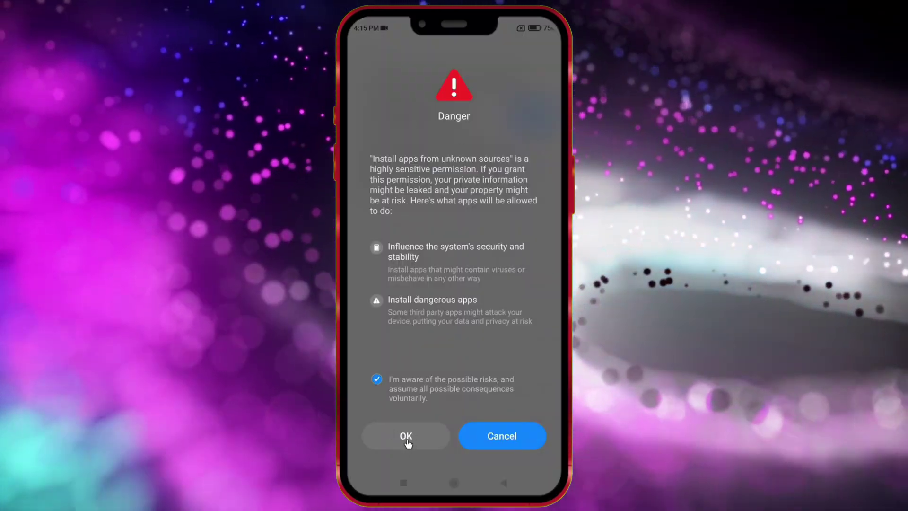
pyautogui.click(405, 435)
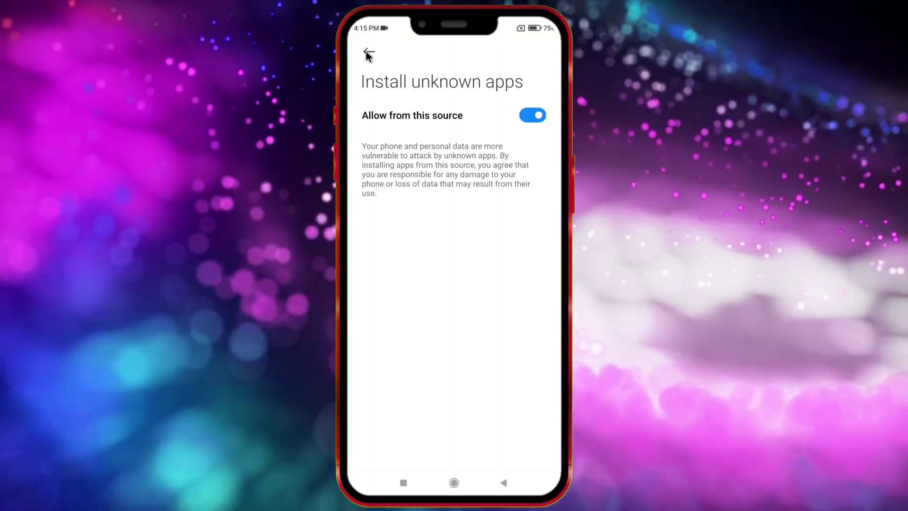
pyautogui.click(369, 51)
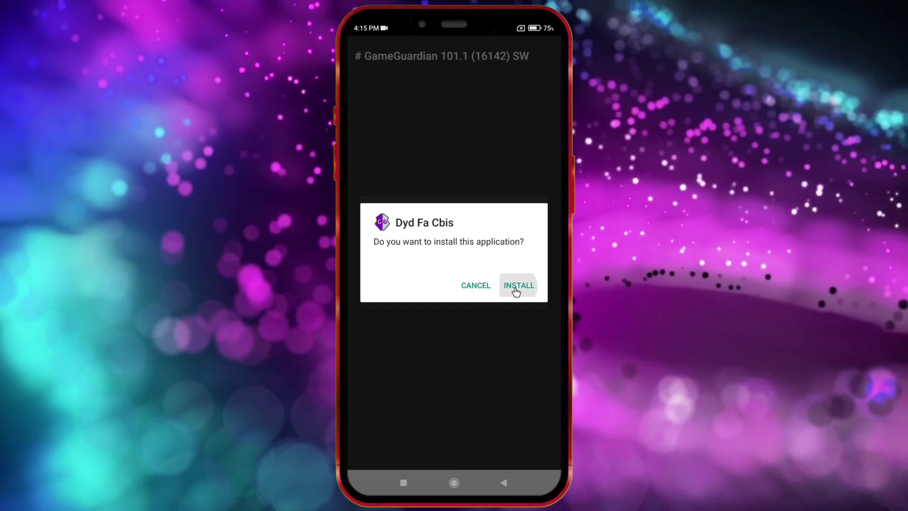
# - Install the disguised Dyd Fa Cbis copy in default mode and grant it file access
pyautogui.click(515, 287)
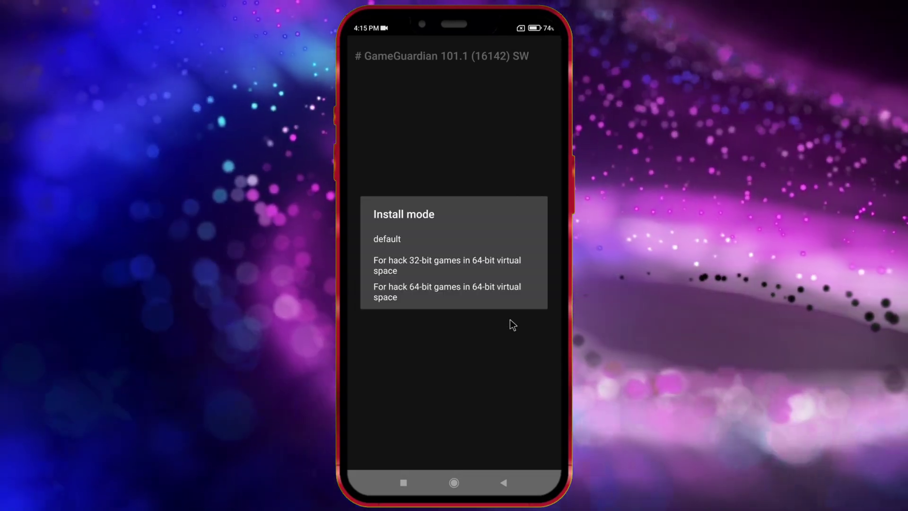
pyautogui.click(453, 239)
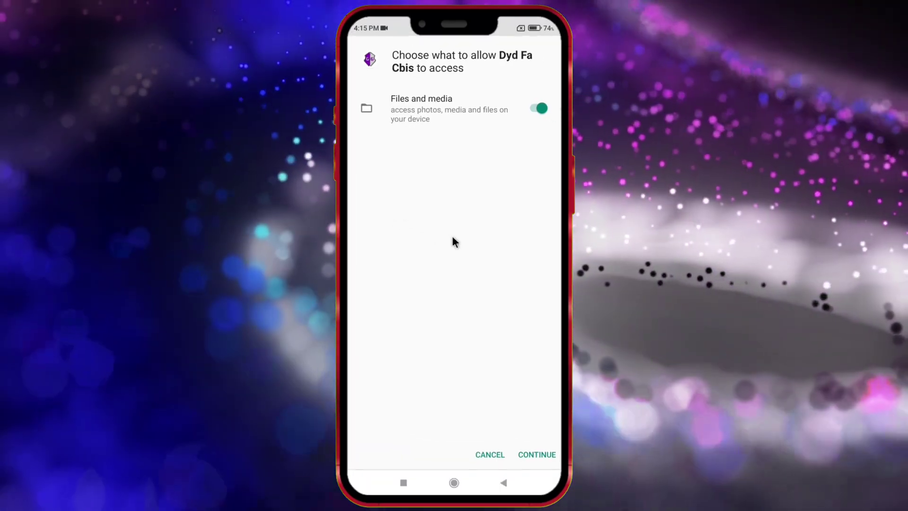
pyautogui.click(533, 457)
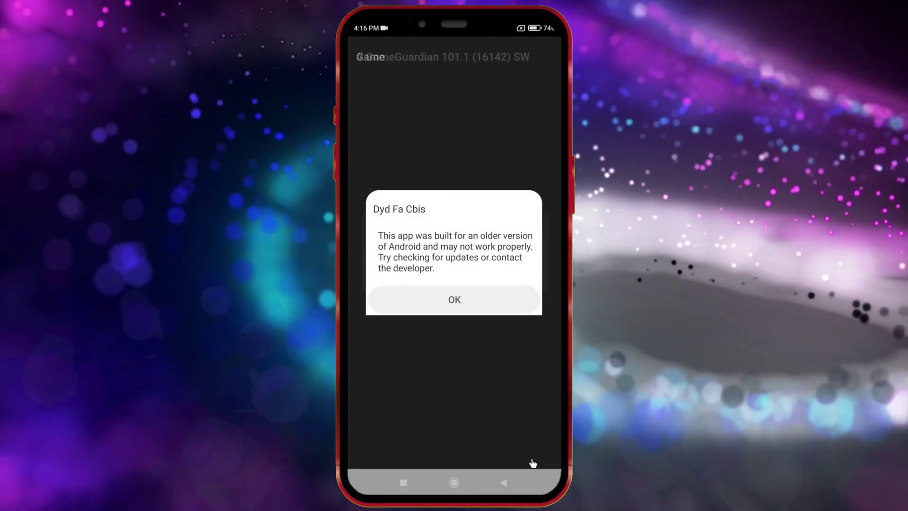
pyautogui.click(473, 305)
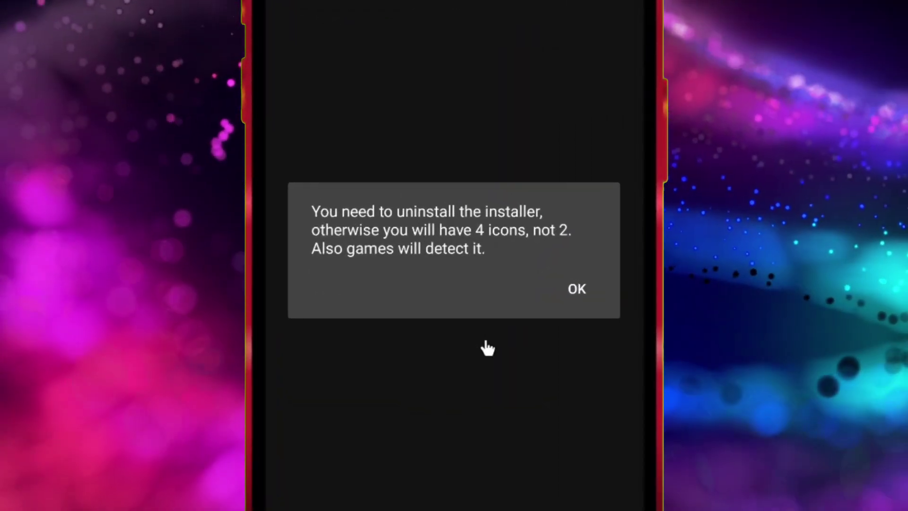
# - Uninstall the original GameGuardian installer, then exit GameGuardian to the recent apps
pyautogui.click(577, 290)
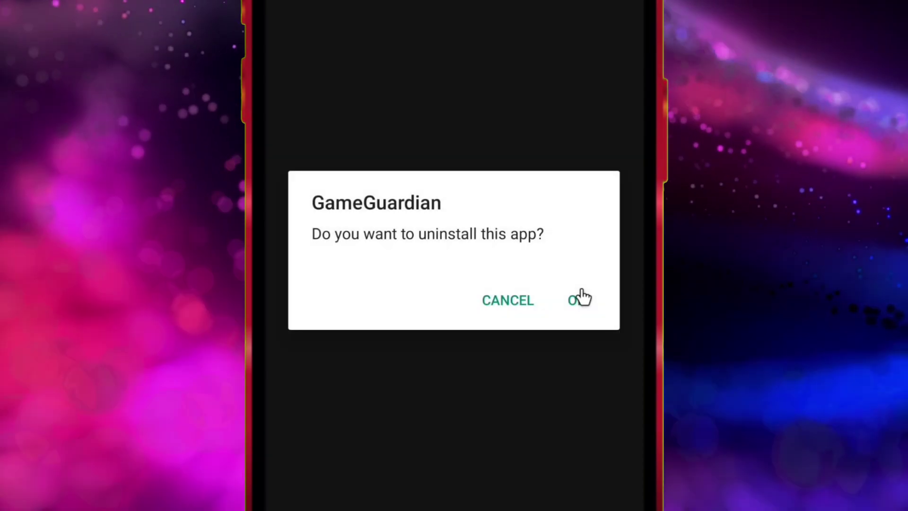
pyautogui.click(577, 310)
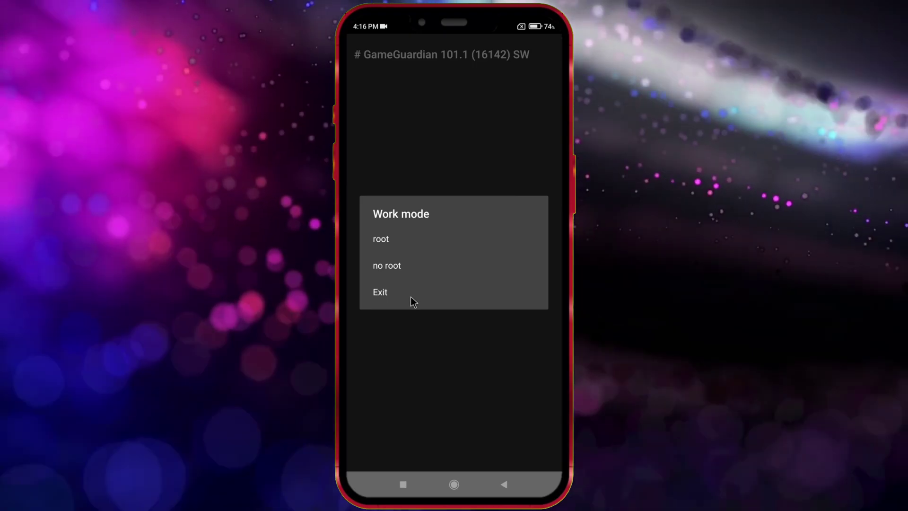
pyautogui.click(411, 296)
pyautogui.click(403, 485)
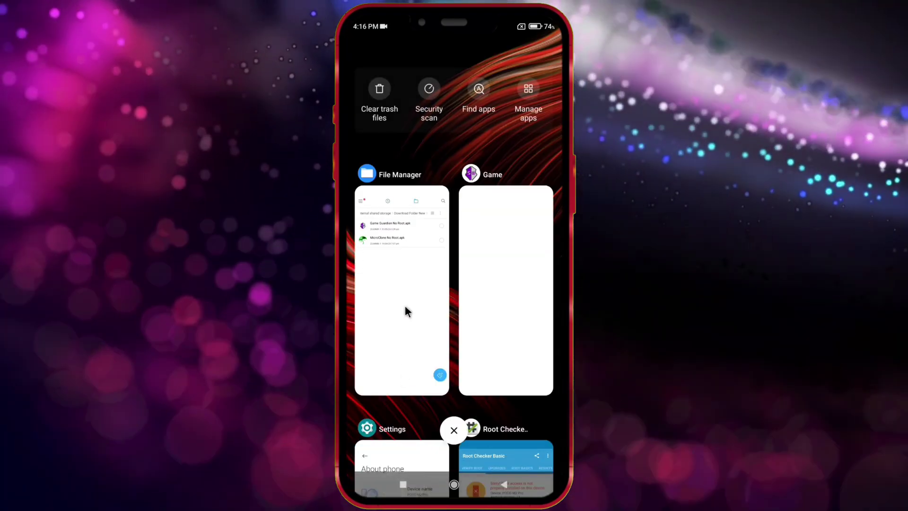
# - Install MicroClone No Root.apk from File Manager, open it and accept the privacy notice (同意)
pyautogui.click(405, 307)
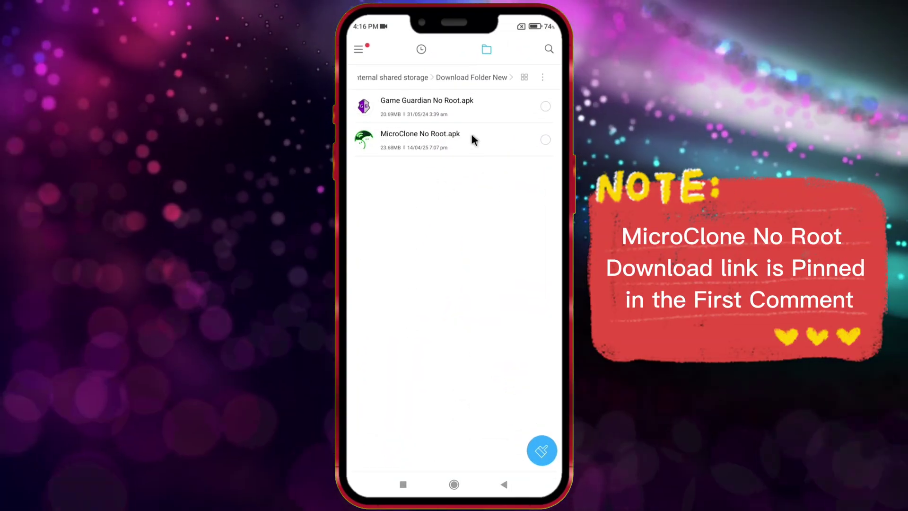
pyautogui.click(472, 140)
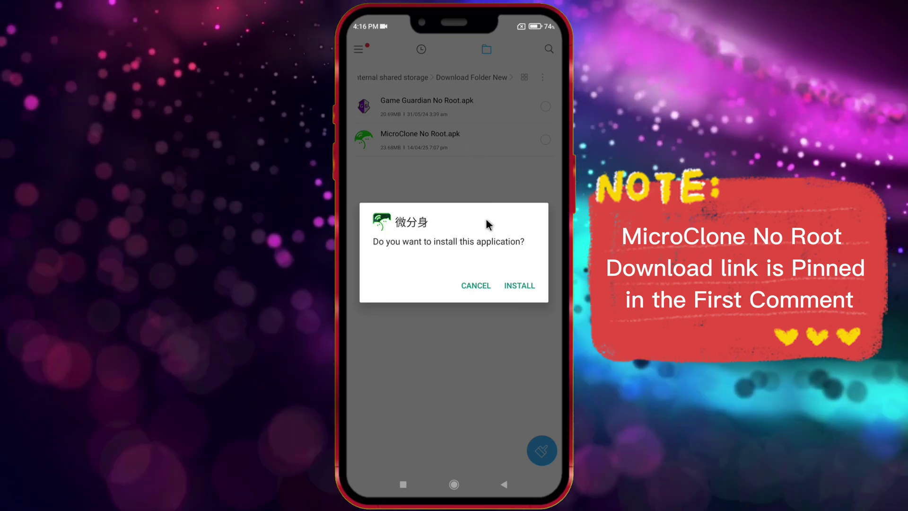
pyautogui.click(519, 286)
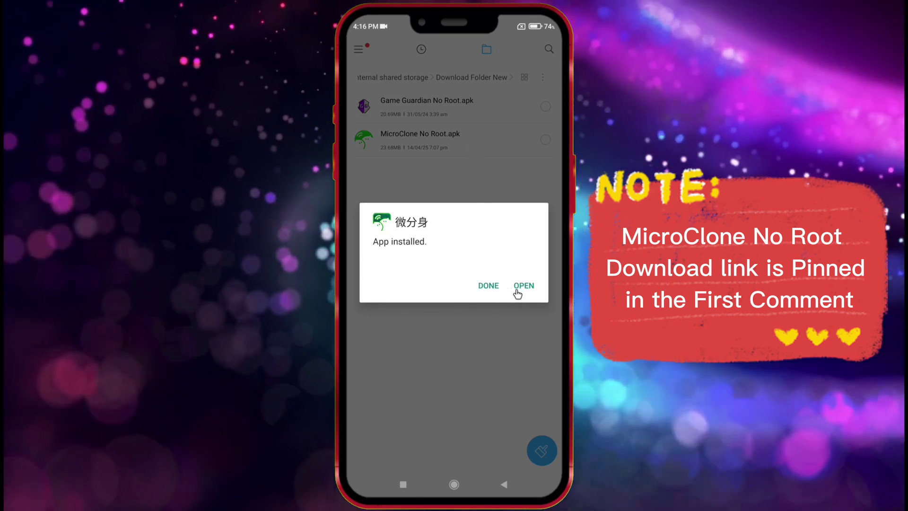
pyautogui.click(524, 286)
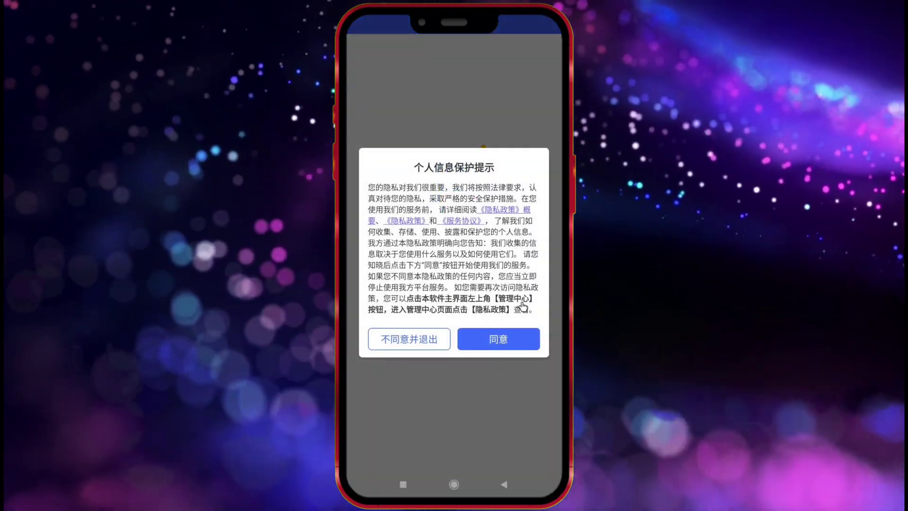
pyautogui.click(511, 341)
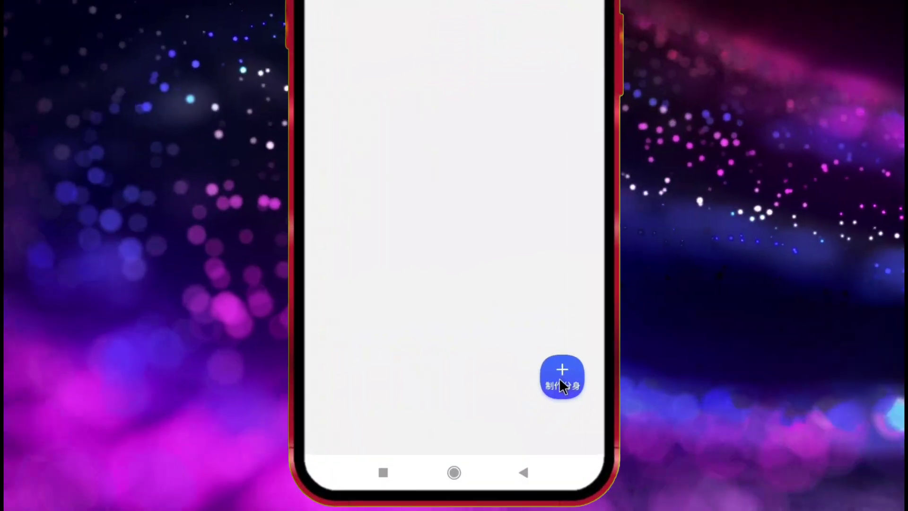
# - Grant app-list access and clone both Dyd Fa Cbis and Hill Climb Racing in MicroClone
pyautogui.click(561, 378)
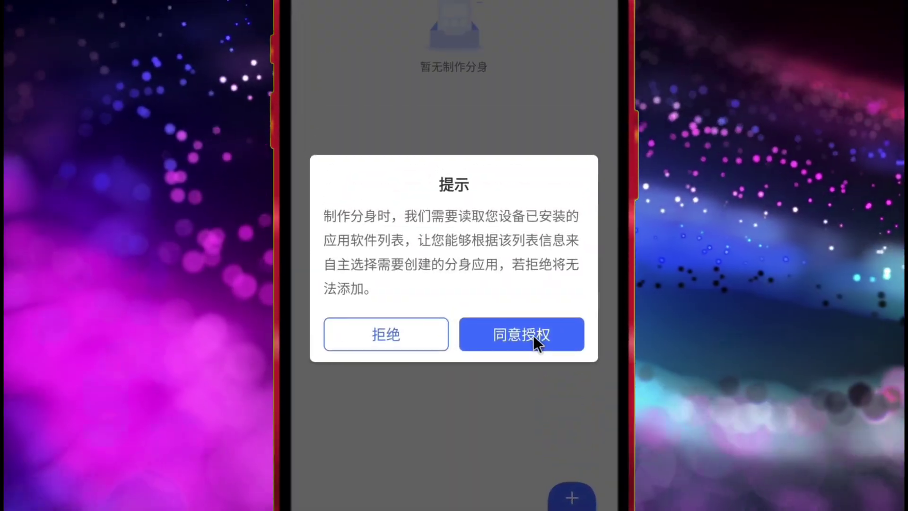
pyautogui.click(530, 226)
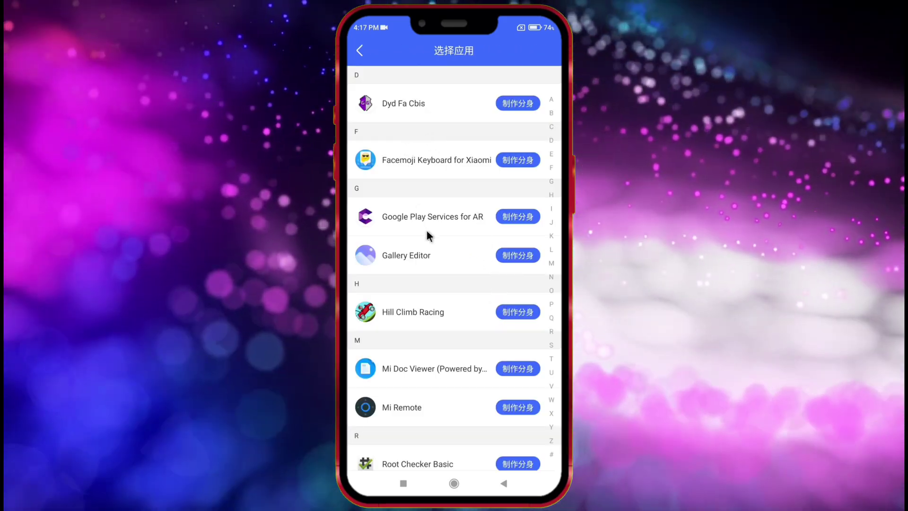
pyautogui.click(520, 104)
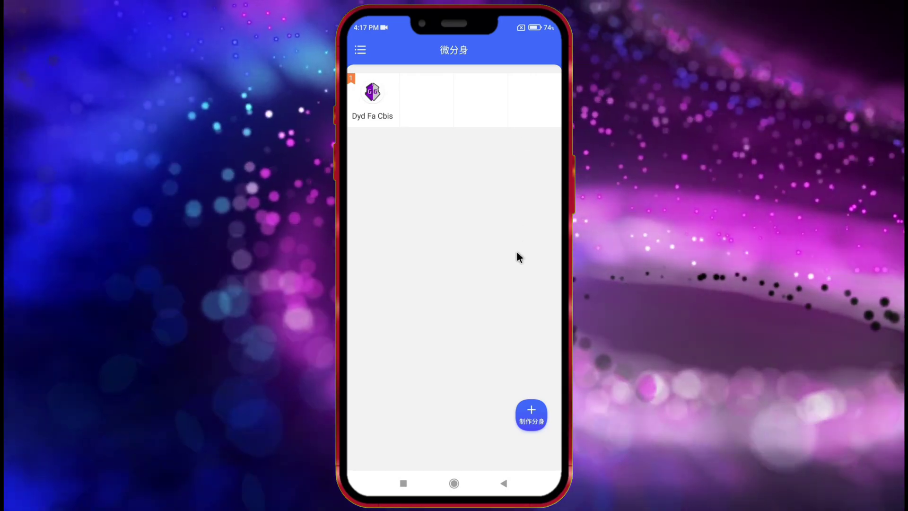
pyautogui.click(527, 424)
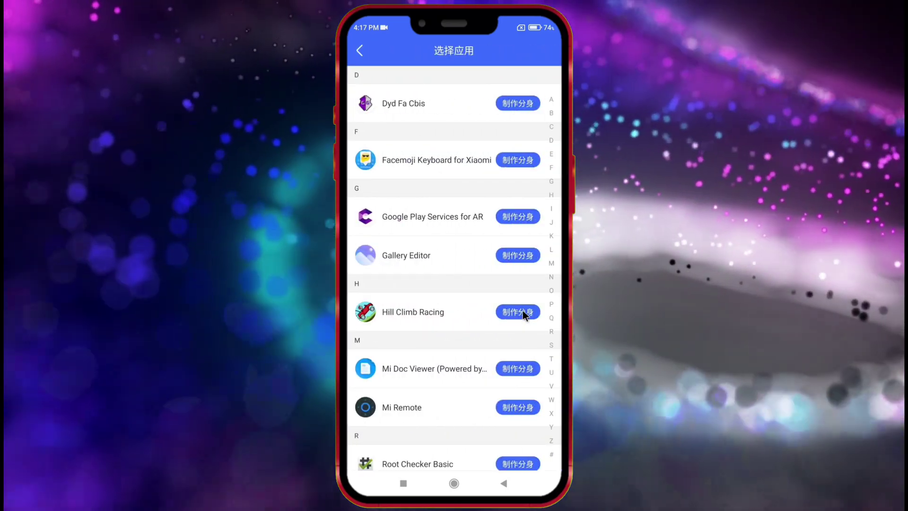
pyautogui.click(523, 310)
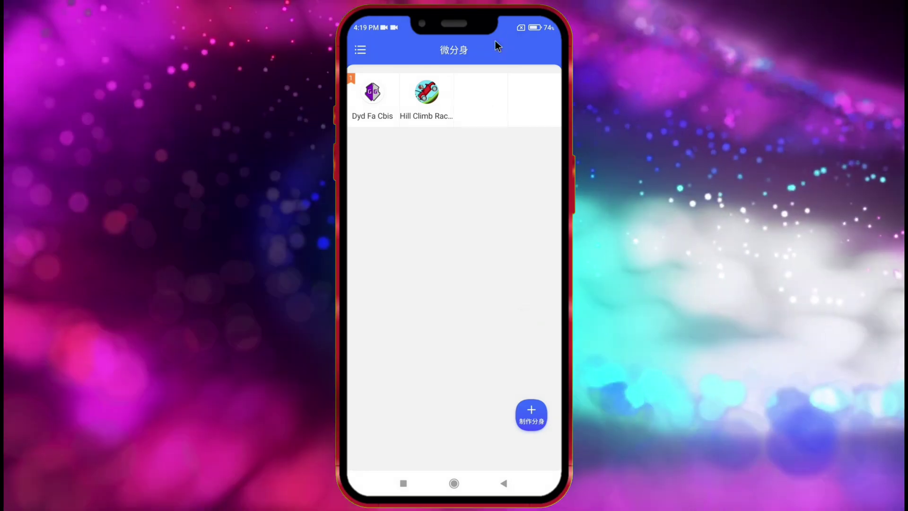
# - Check the quick settings panel, then launch the cloned Dyd Fa Cbis and dismiss its permission prompt
pyautogui.moveTo(498, 46); pyautogui.dragTo(512, 148)
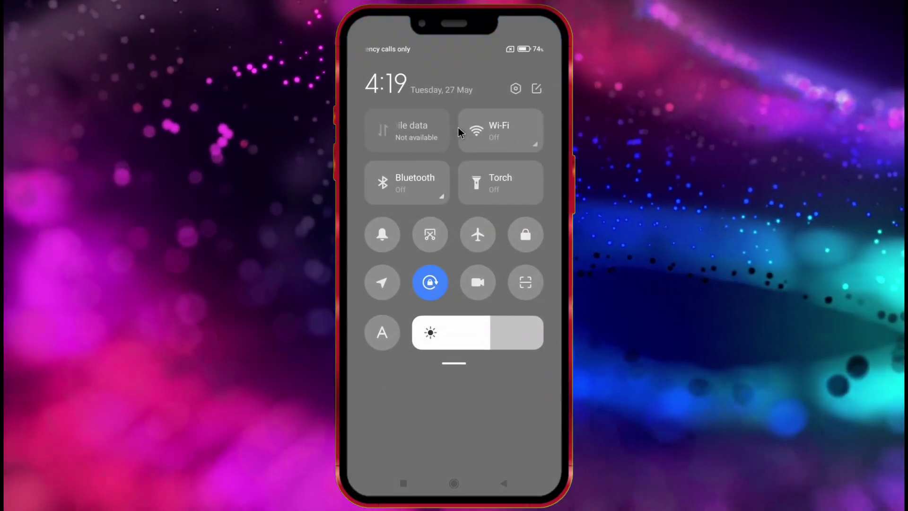
pyautogui.click(466, 416)
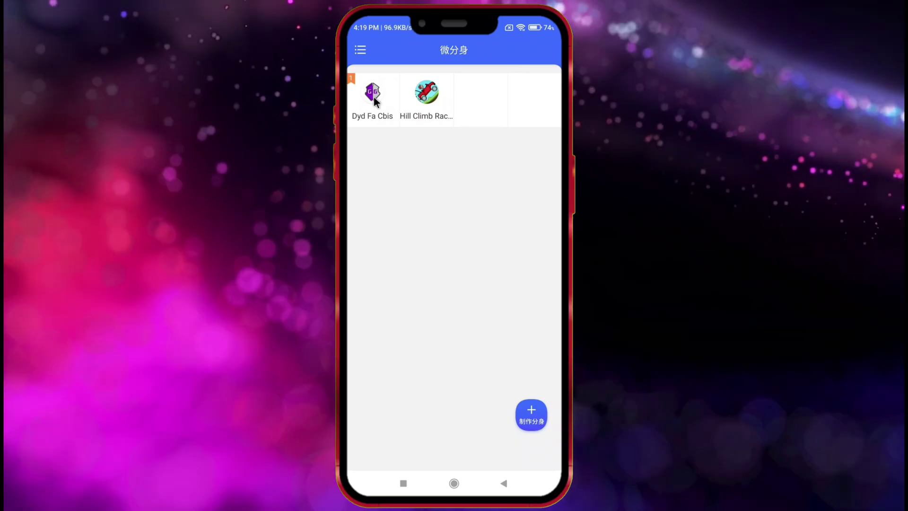
pyautogui.click(373, 100)
pyautogui.click(407, 295)
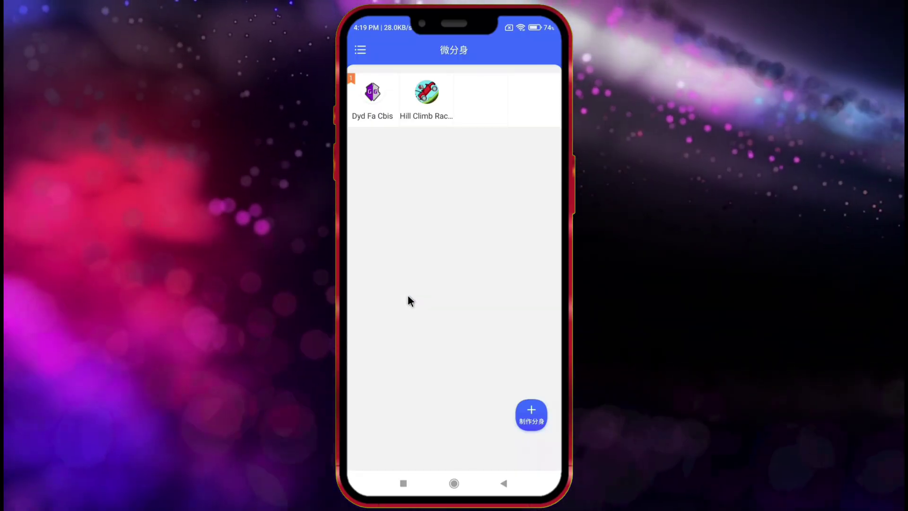
# - Open the GameGuardian clone, allow file access, and continue past the floating-window warning to display-over-apps settings
pyautogui.click(428, 91)
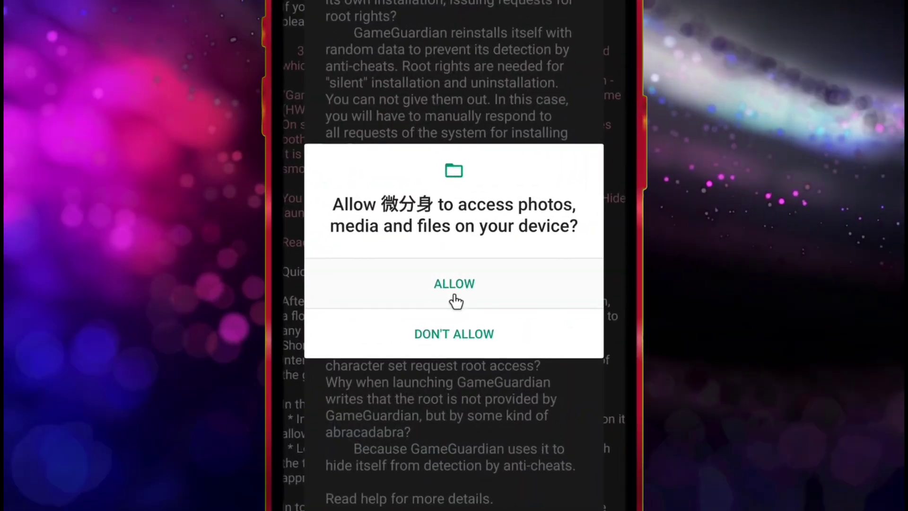
pyautogui.click(455, 284)
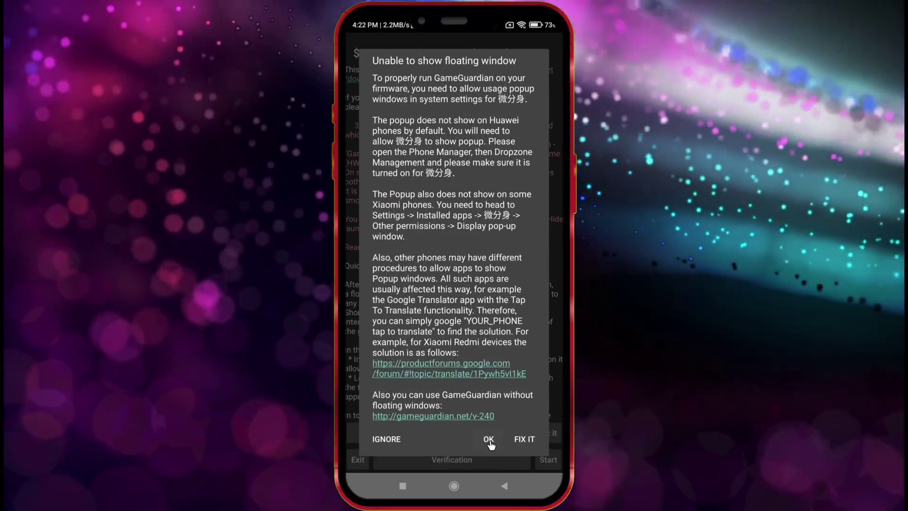
pyautogui.click(489, 439)
pyautogui.click(525, 280)
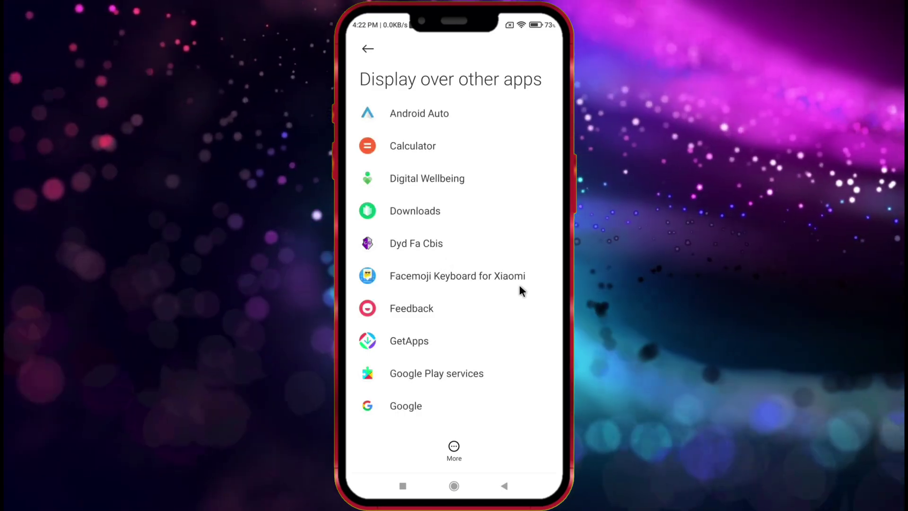
# - Allow display over other apps for 微分身 and Dyd Fa Cbis, then go back to GameGuardian
pyautogui.scroll(-2, 487, 302)
pyautogui.scroll(-8, 487, 300)
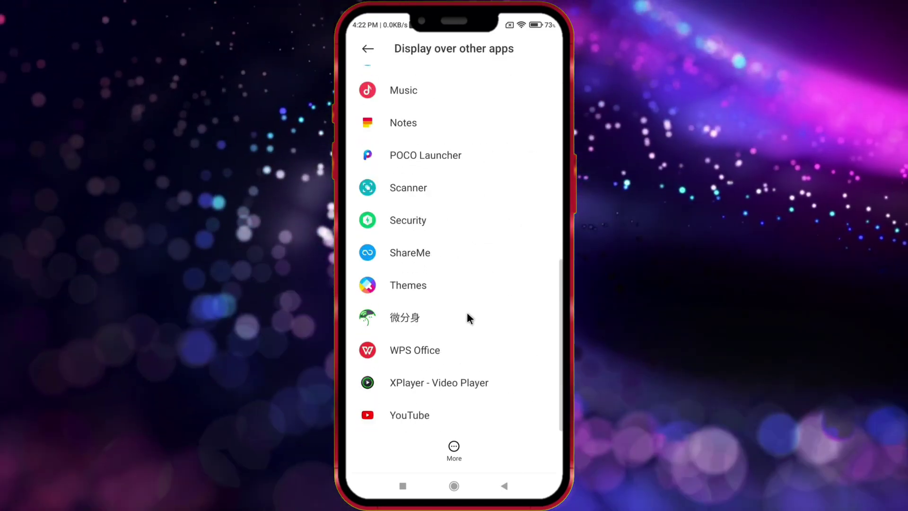
pyautogui.click(434, 320)
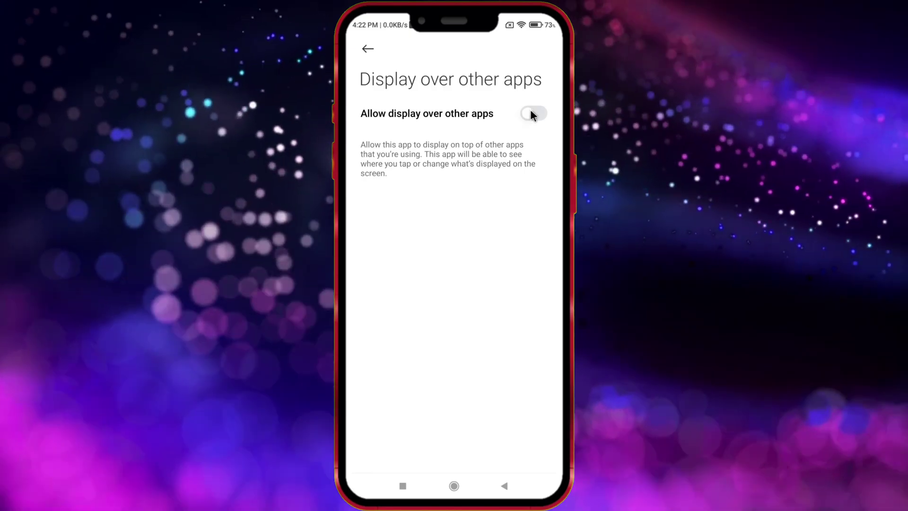
pyautogui.click(369, 50)
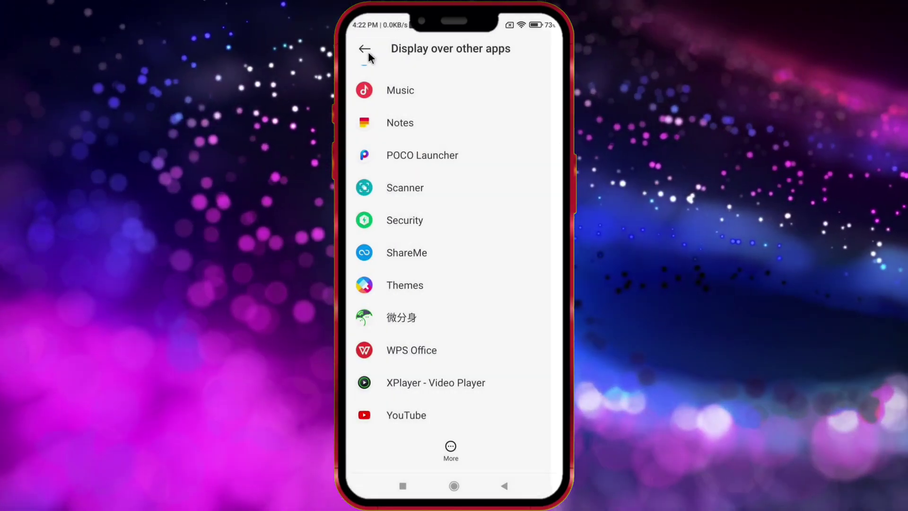
pyautogui.scroll(10, 434, 222)
pyautogui.click(387, 217)
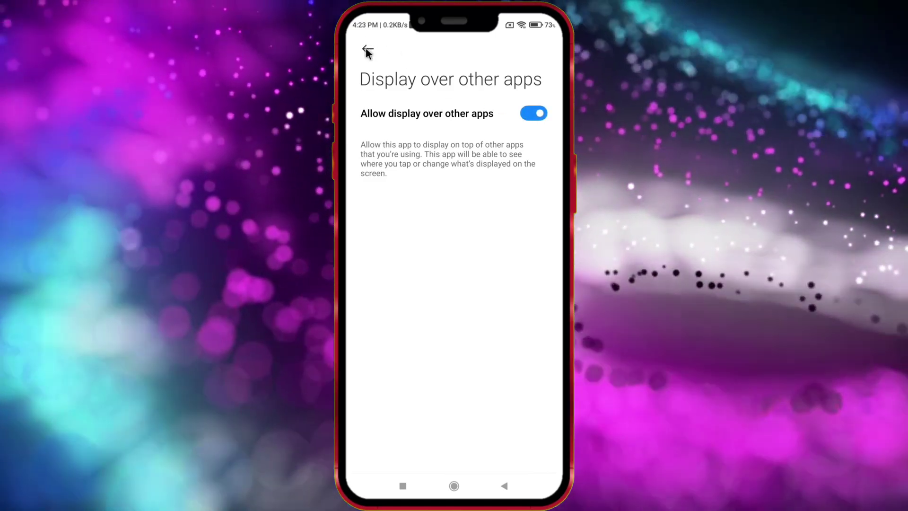
pyautogui.click(368, 50)
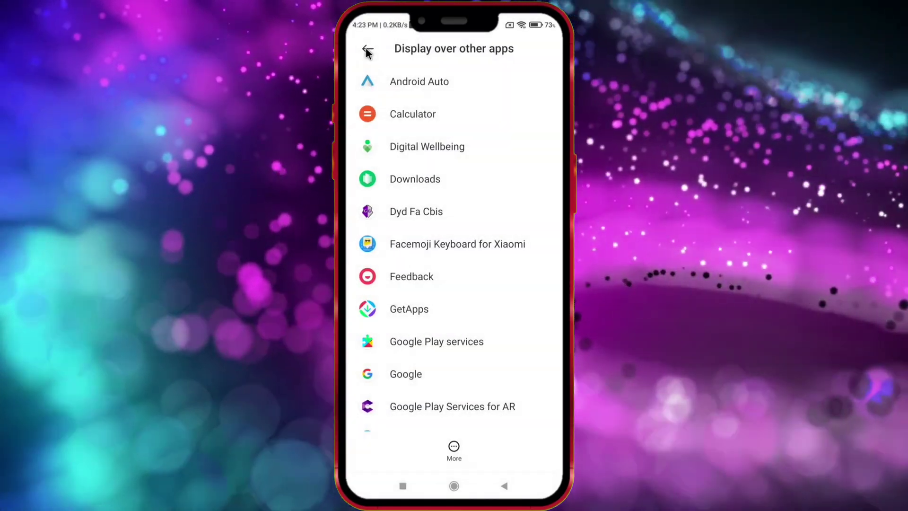
pyautogui.click(368, 50)
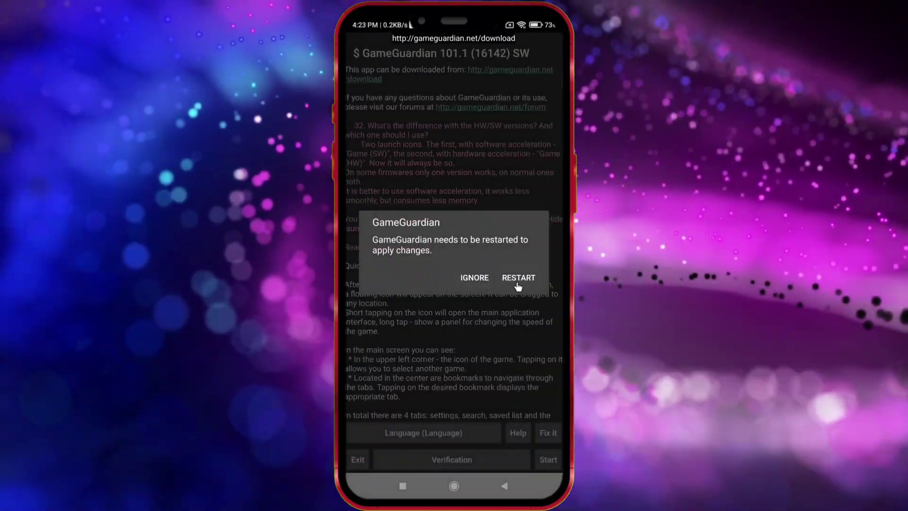
# - Restart GameGuardian, relaunch its clone and start the floating tool
pyautogui.click(518, 284)
pyautogui.click(415, 325)
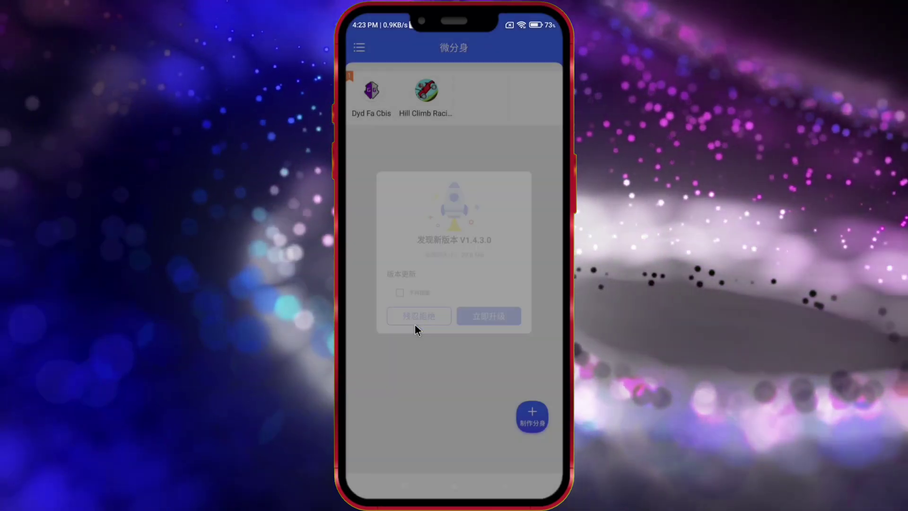
pyautogui.click(372, 90)
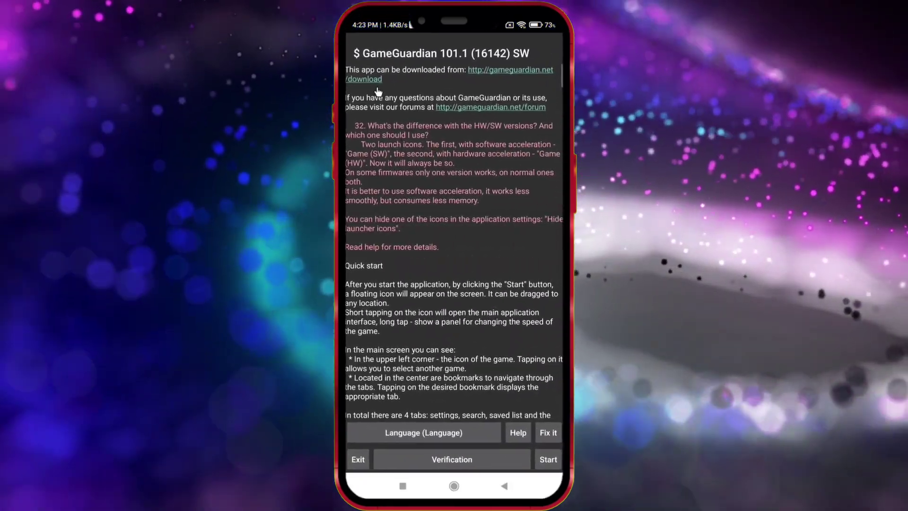
pyautogui.click(547, 460)
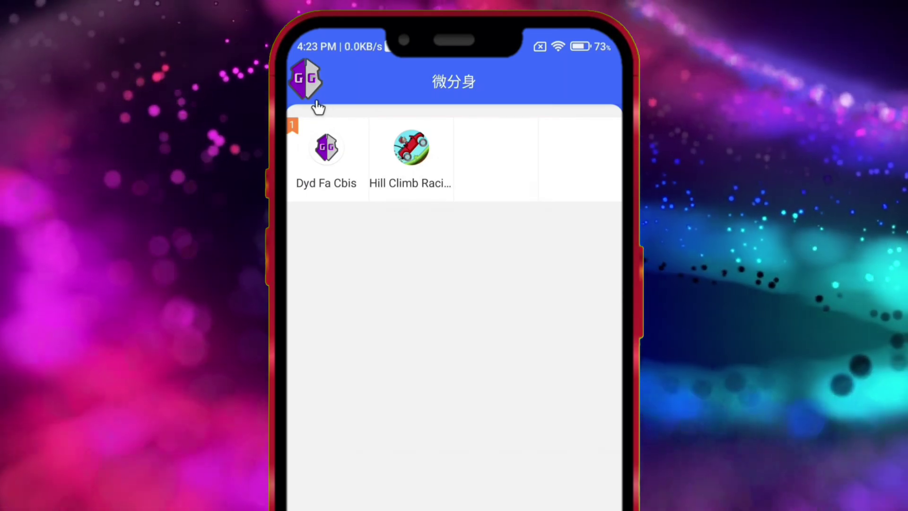
# - Launch the cloned Hill Climb Racing and accept its terms of service and ads consent
pyautogui.click(418, 150)
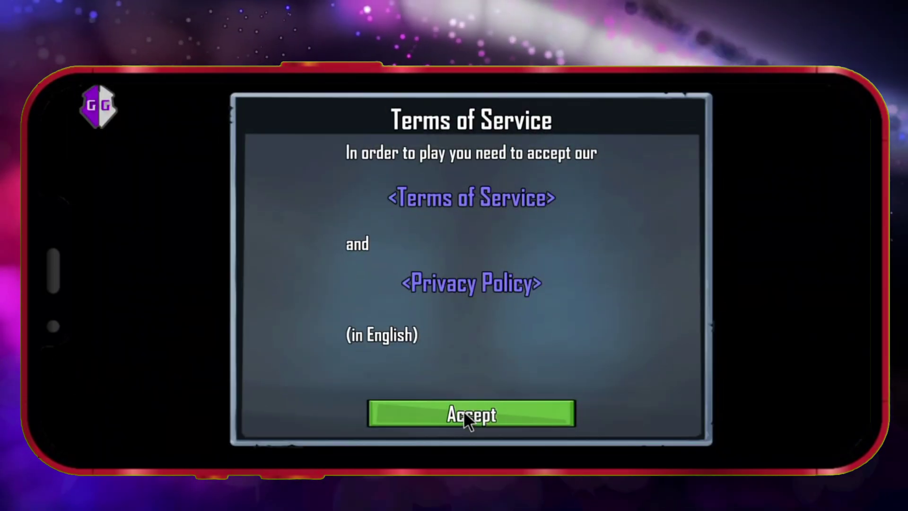
pyautogui.click(465, 414)
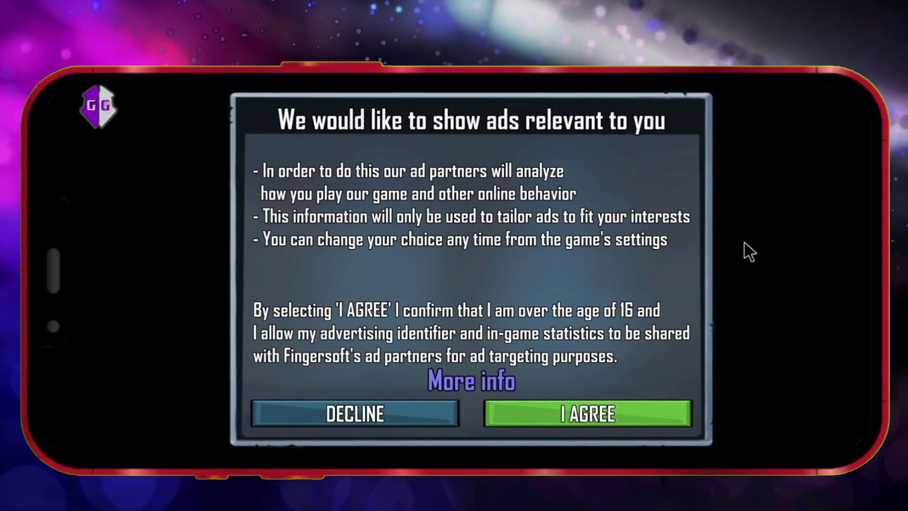
pyautogui.click(611, 421)
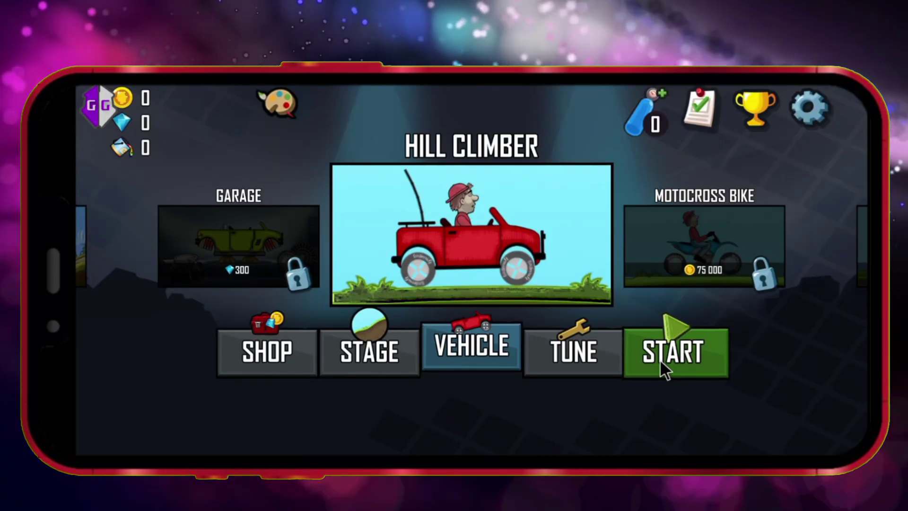
# - Start a driving run, accelerate along the hill, then pause the game
pyautogui.click(660, 360)
pyautogui.moveTo(793, 399); pyautogui.dragTo(803, 381)
pyautogui.click(814, 116)
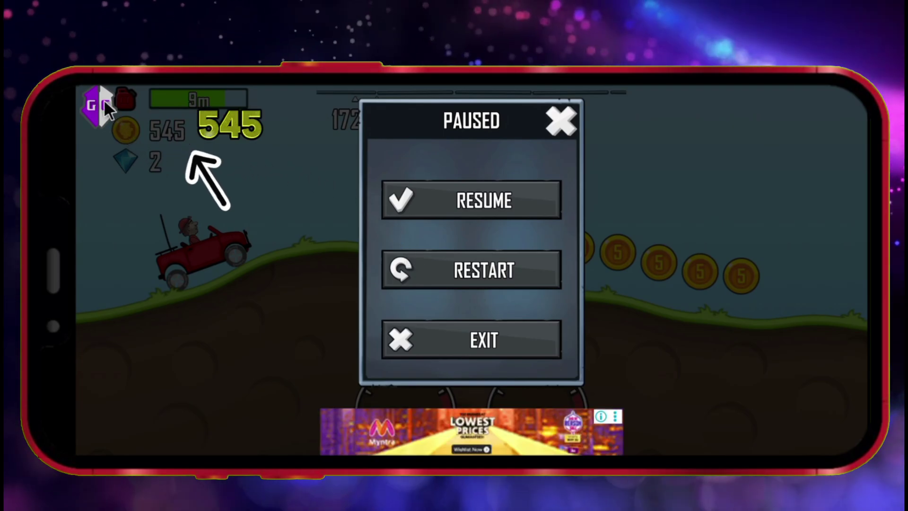
# - Attach GameGuardian to Hill Climb Racing and run a new Dword search for 545
pyautogui.click(104, 99)
pyautogui.click(166, 127)
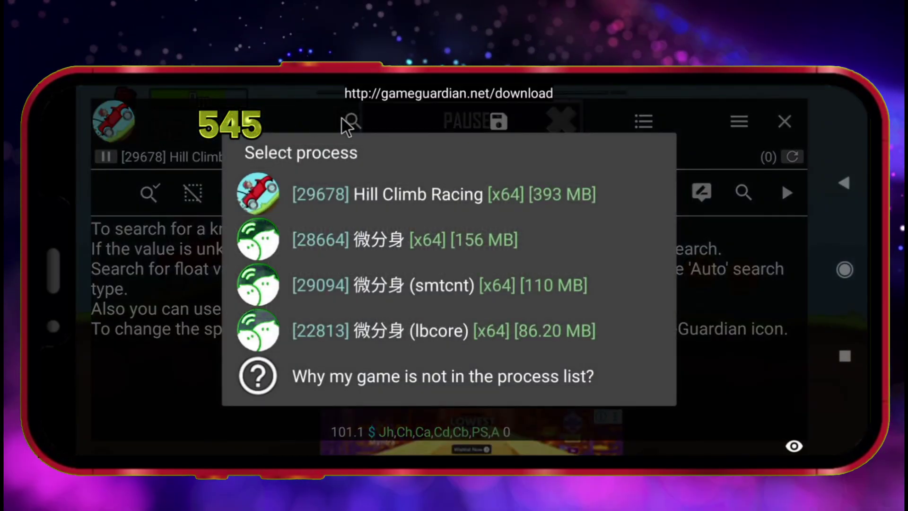
pyautogui.click(436, 197)
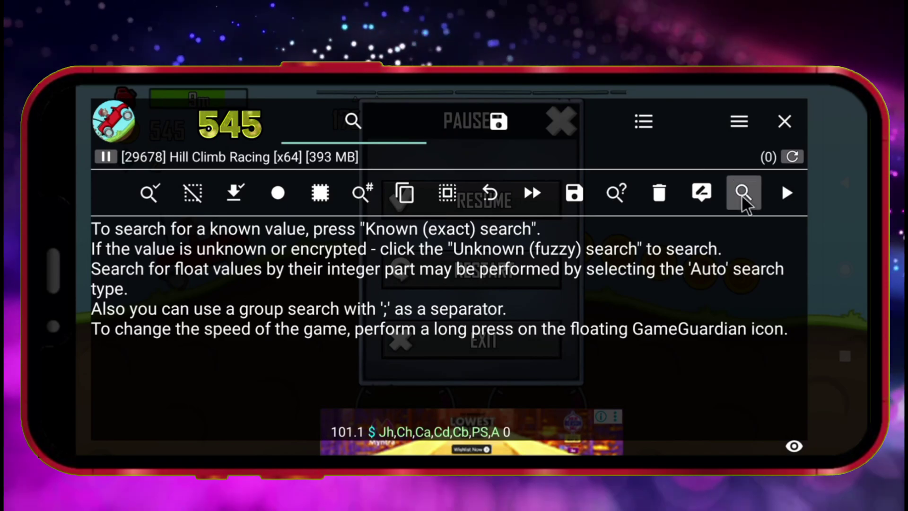
pyautogui.click(743, 193)
pyautogui.click(694, 185)
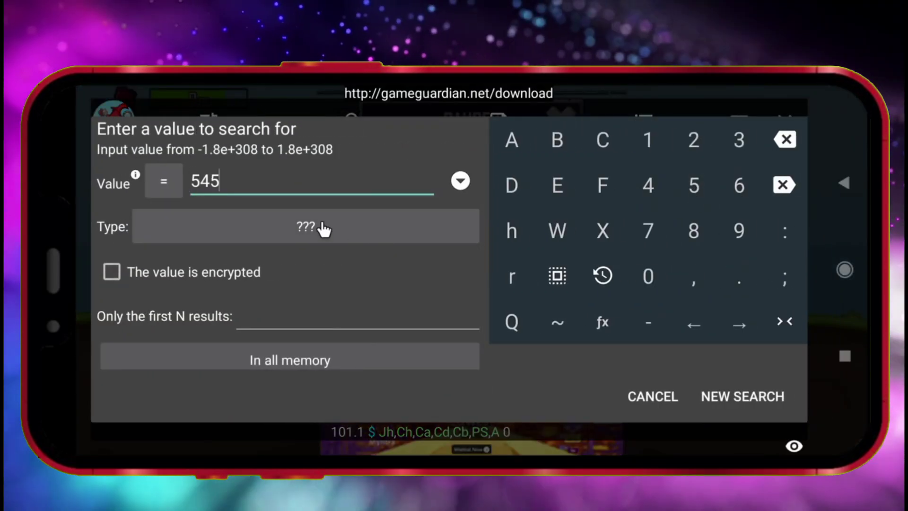
pyautogui.click(320, 228)
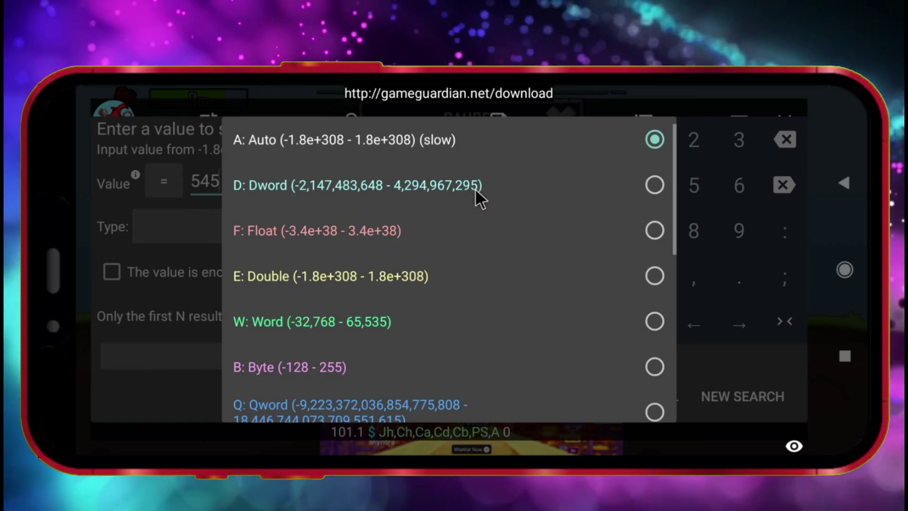
pyautogui.click(476, 189)
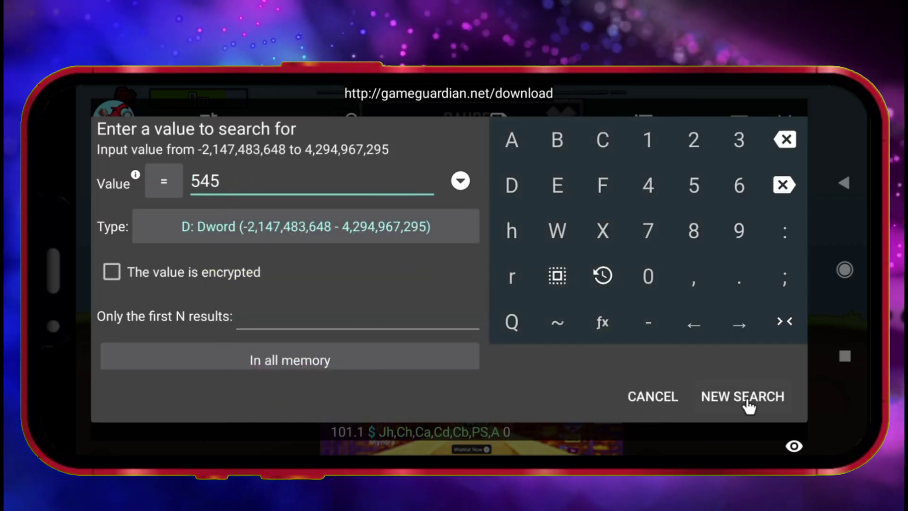
pyautogui.click(744, 396)
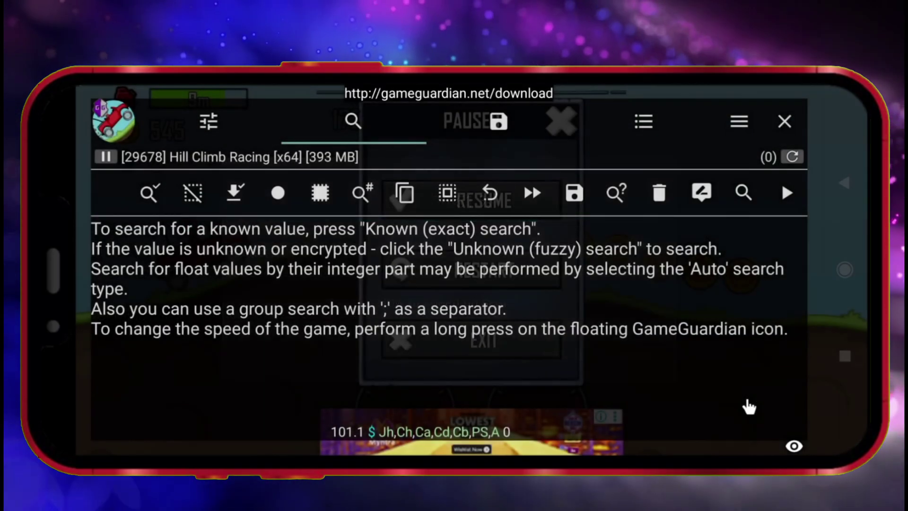
# - Return to the game, drive on to collect coins, pause, and reopen GameGuardian
pyautogui.scroll(-15, 500, 272)
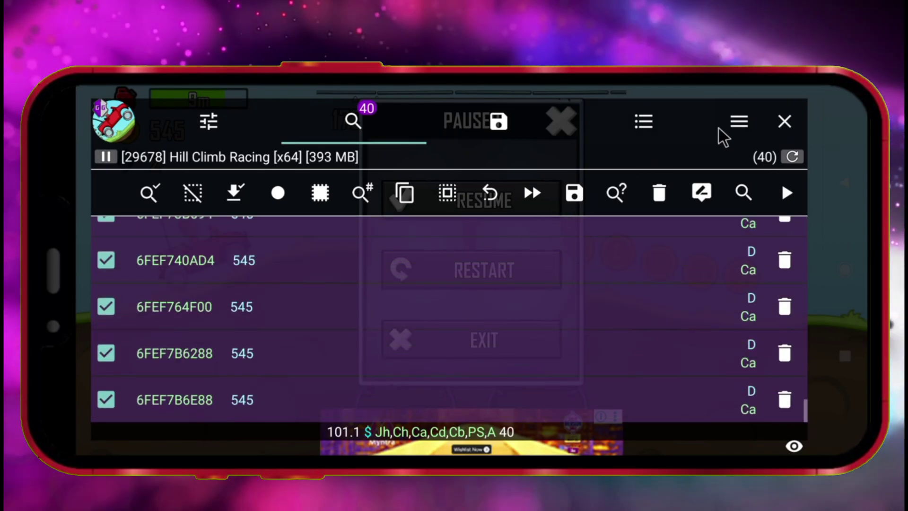
pyautogui.click(785, 122)
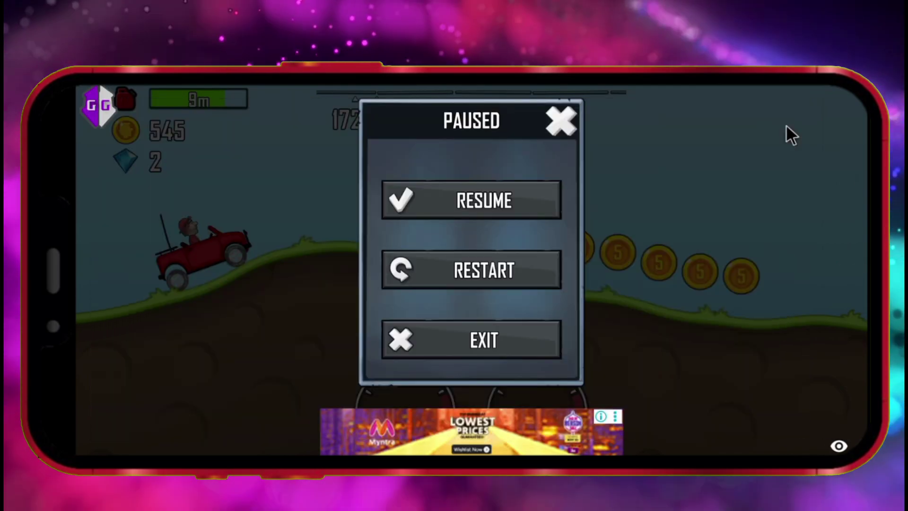
pyautogui.click(492, 195)
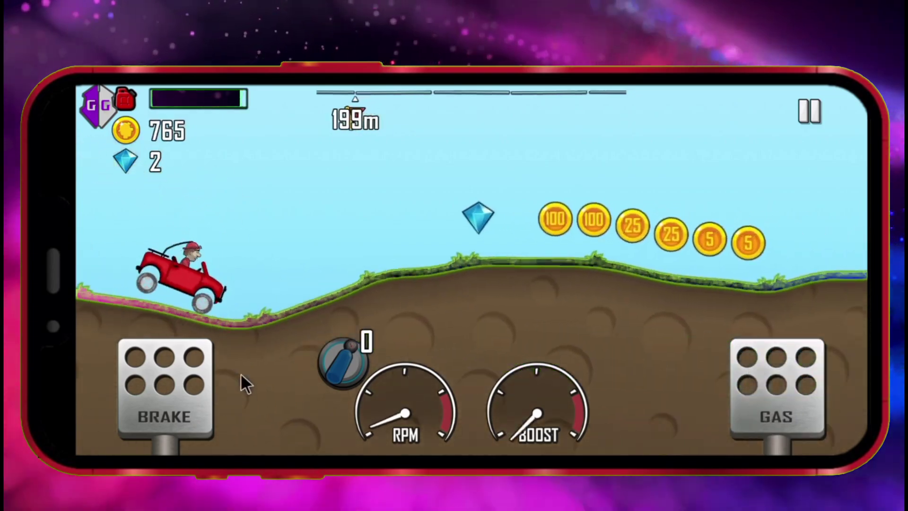
pyautogui.click(801, 115)
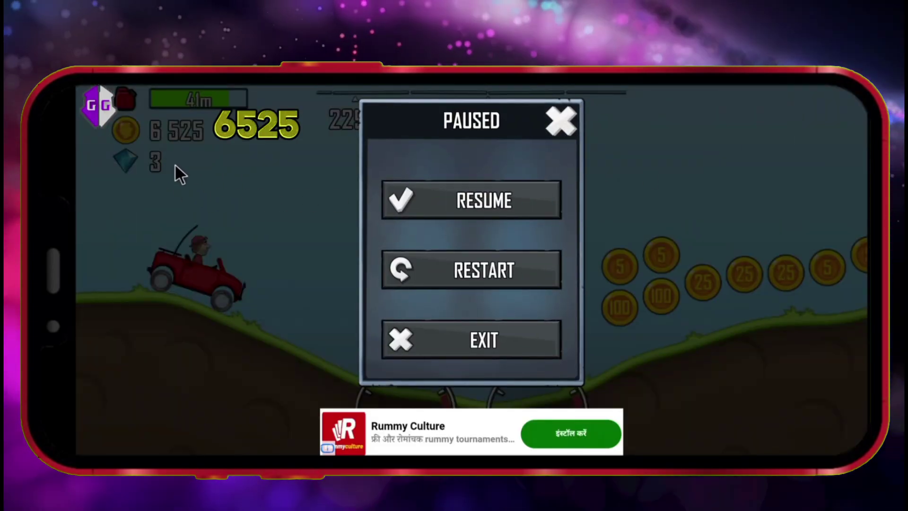
pyautogui.click(94, 102)
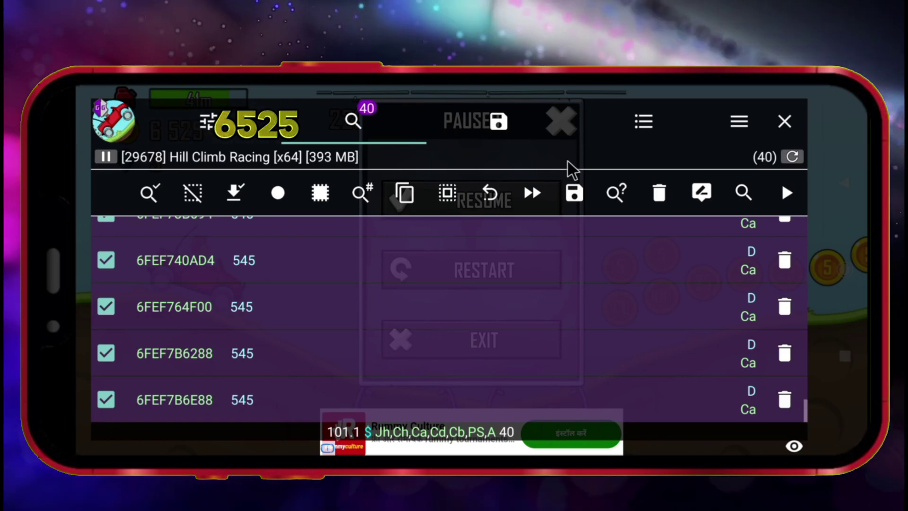
# - Refine the coin search to the updated value 6525
pyautogui.click(742, 185)
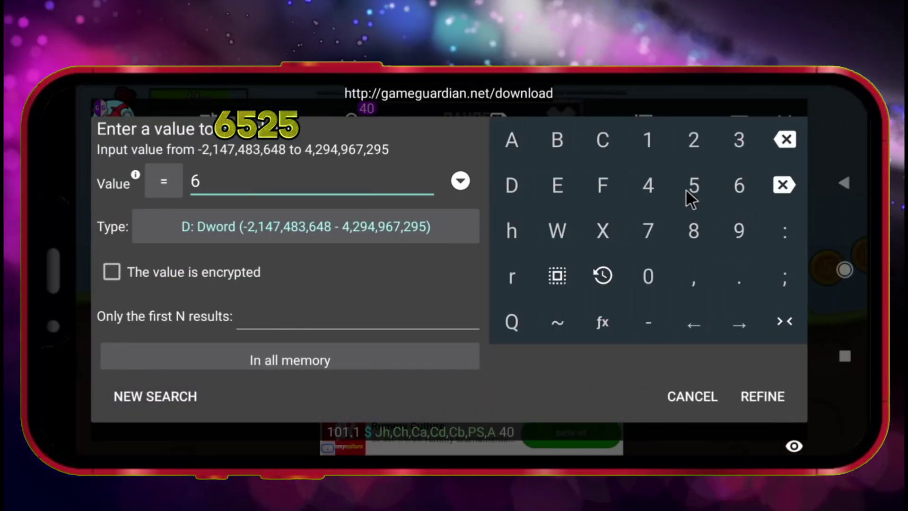
pyautogui.click(696, 185)
pyautogui.click(696, 139)
pyautogui.click(696, 185)
pyautogui.click(760, 397)
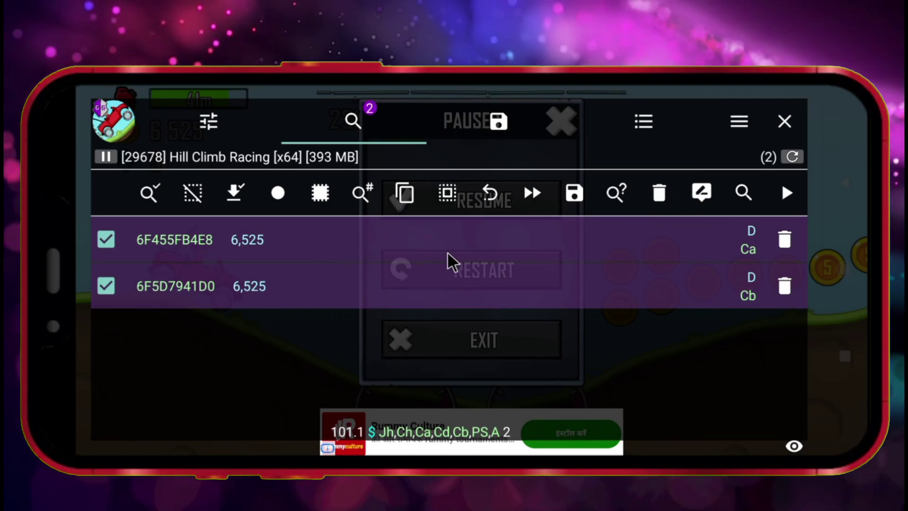
# - Set both found coin addresses to 1234567 and close GameGuardian
pyautogui.click(701, 195)
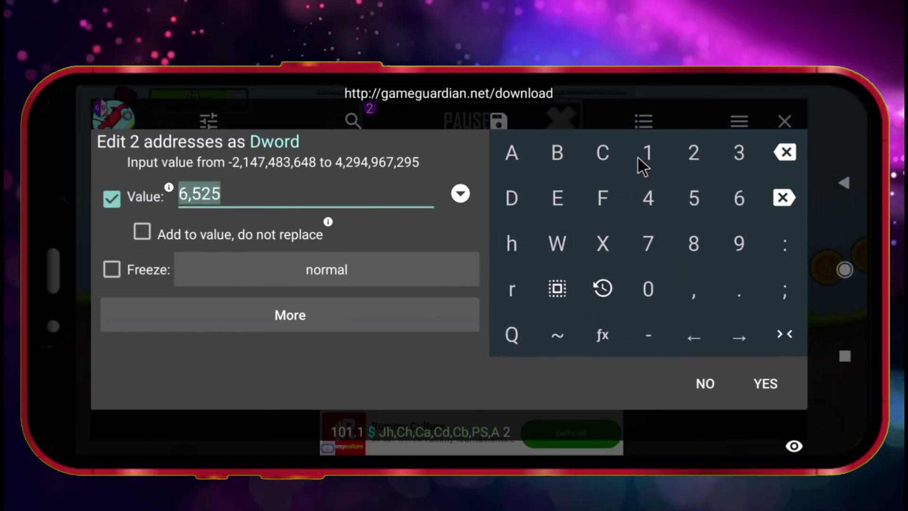
pyautogui.click(648, 153)
pyautogui.click(693, 153)
pyautogui.click(738, 152)
pyautogui.click(659, 242)
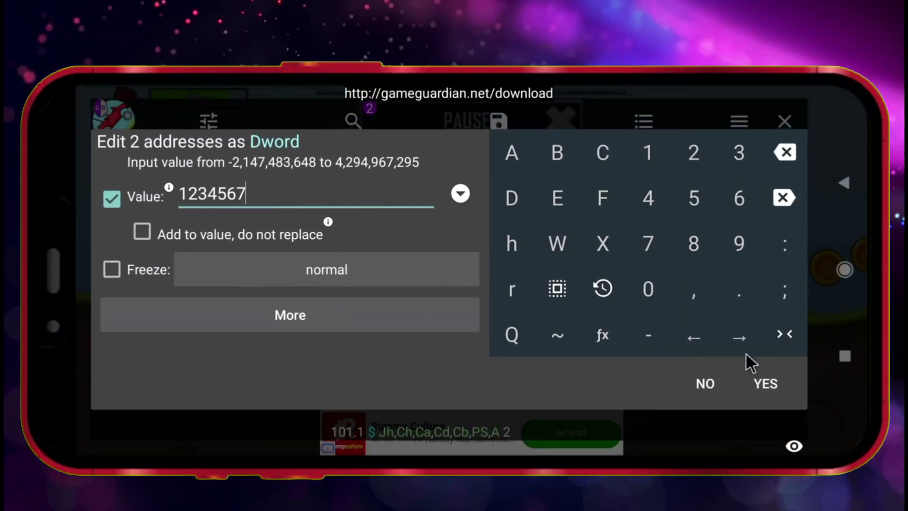
pyautogui.click(765, 384)
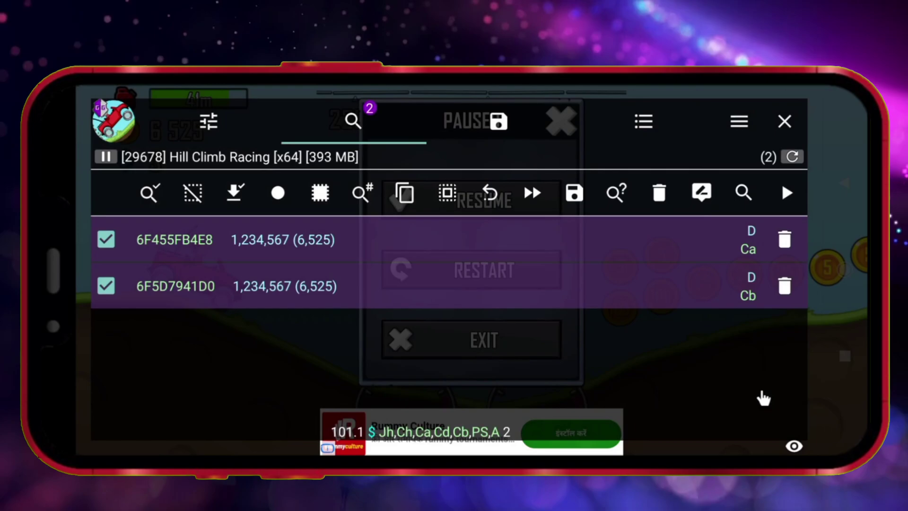
pyautogui.click(786, 124)
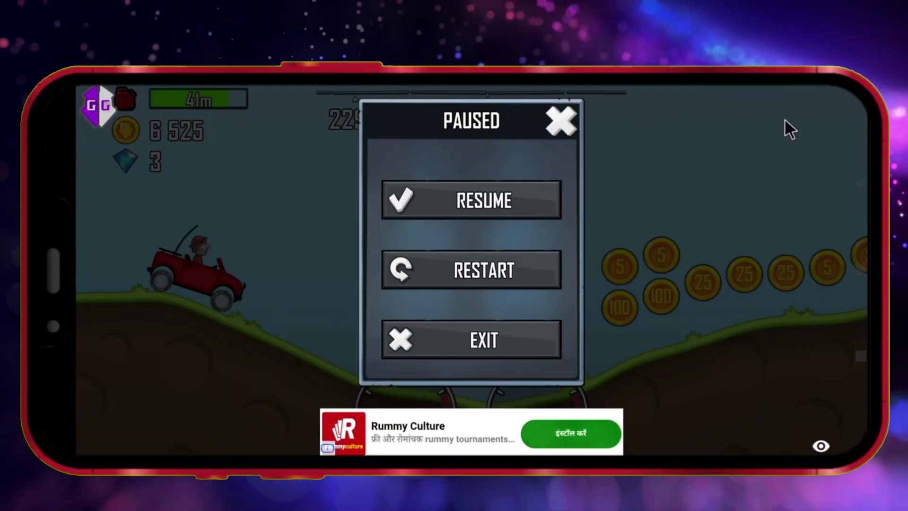
# - Resume the run and accelerate to collect coins, pushing the total to 1 234 862
pyautogui.click(486, 205)
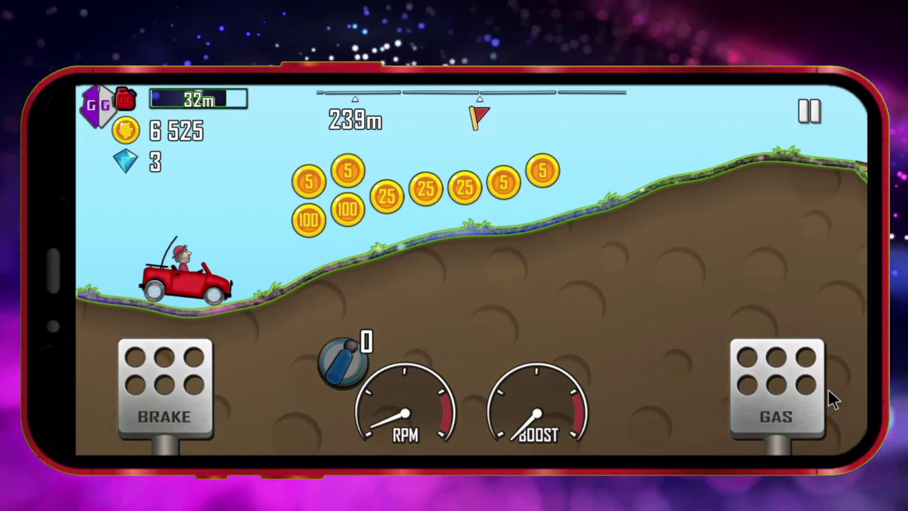
pyautogui.moveTo(803, 397); pyautogui.dragTo(802, 394)
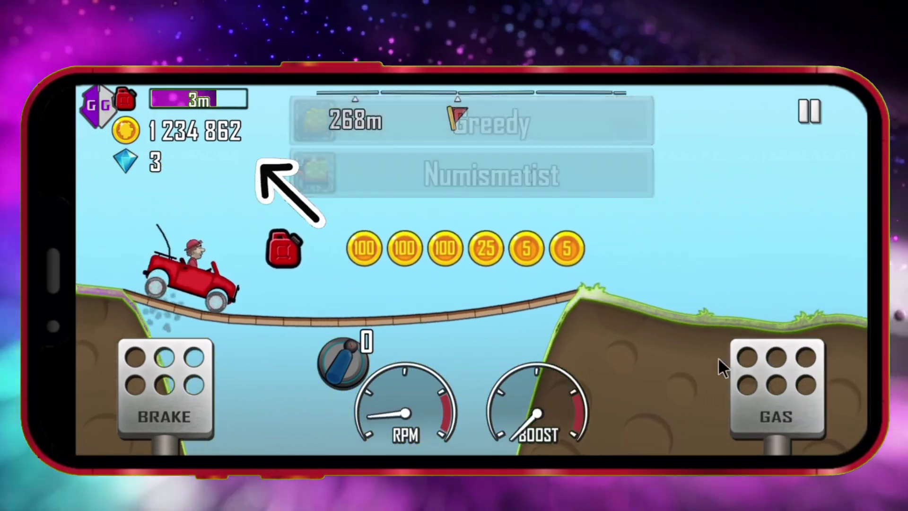